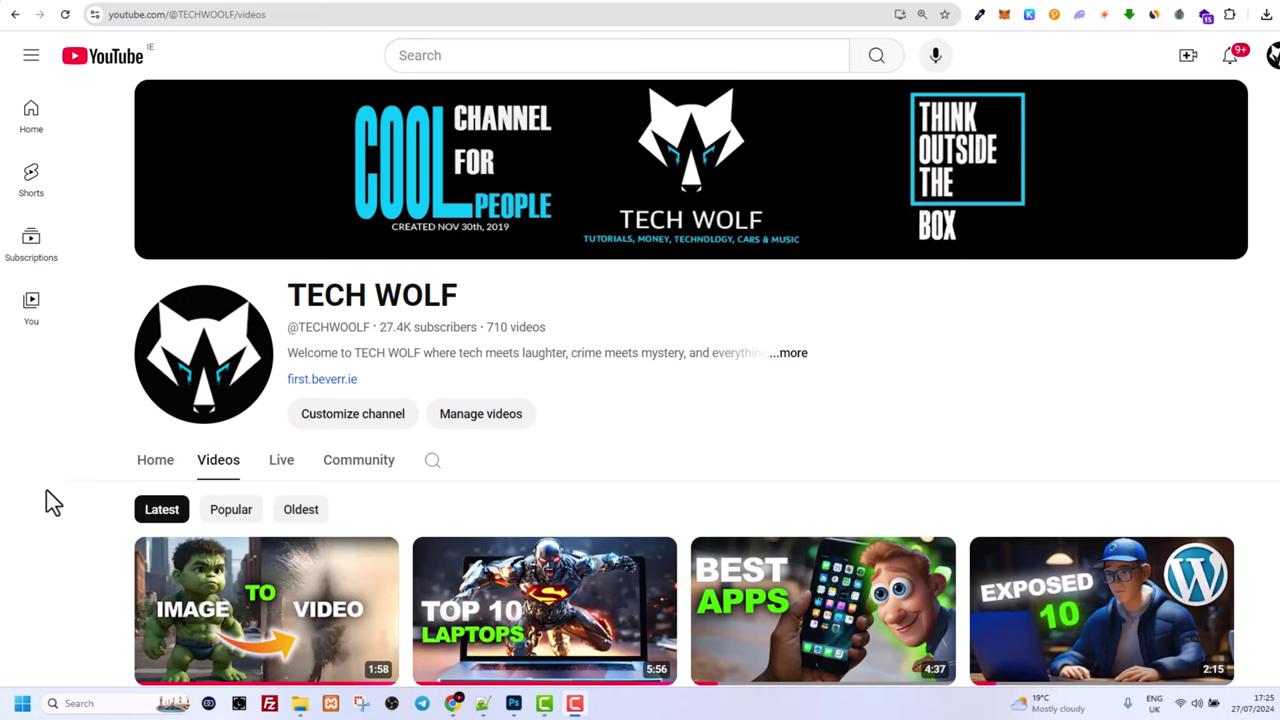
Search the Start menu for 'snippn' and launch Snipping Tool from Best match.
left_click(22, 706)
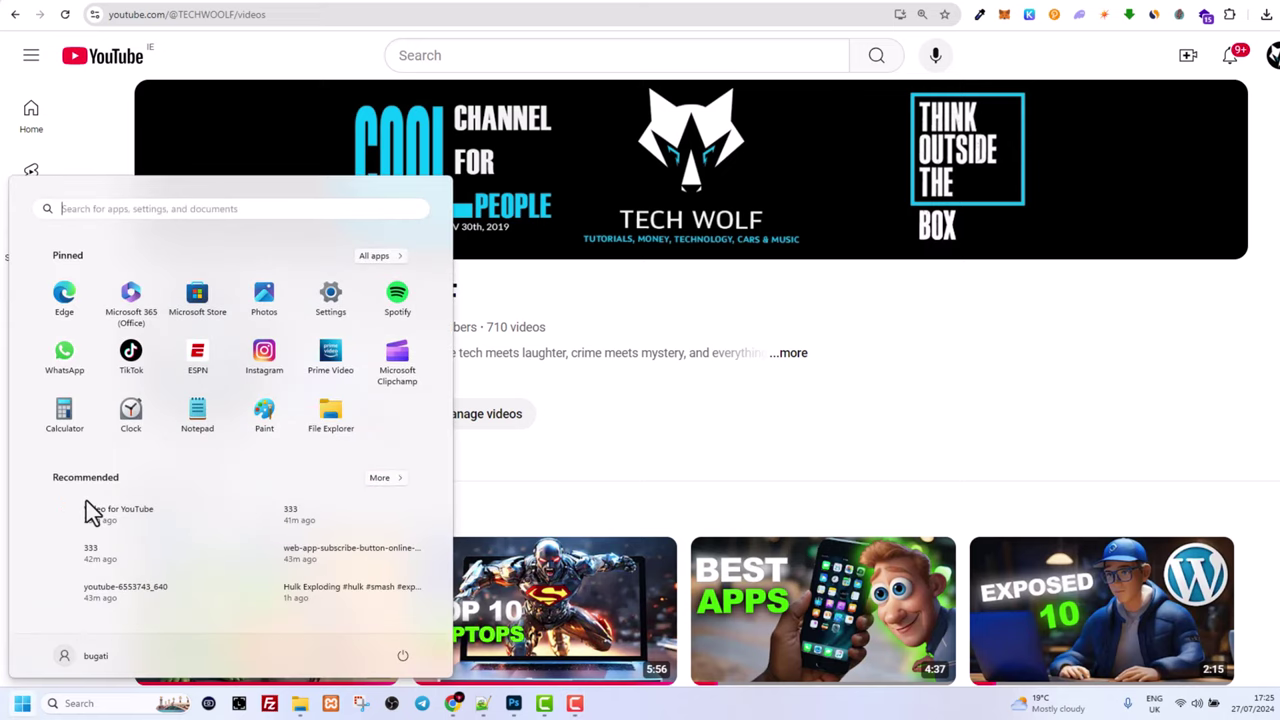
left_click(135, 213)
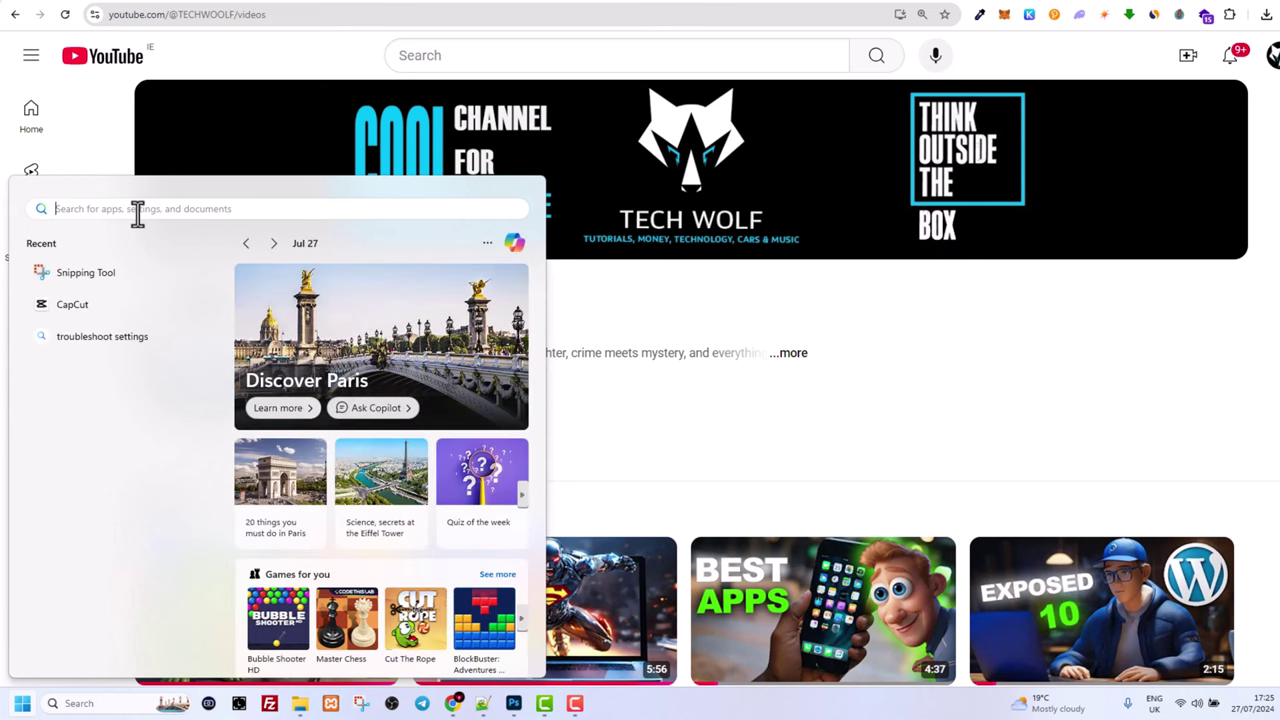
type("snippn")
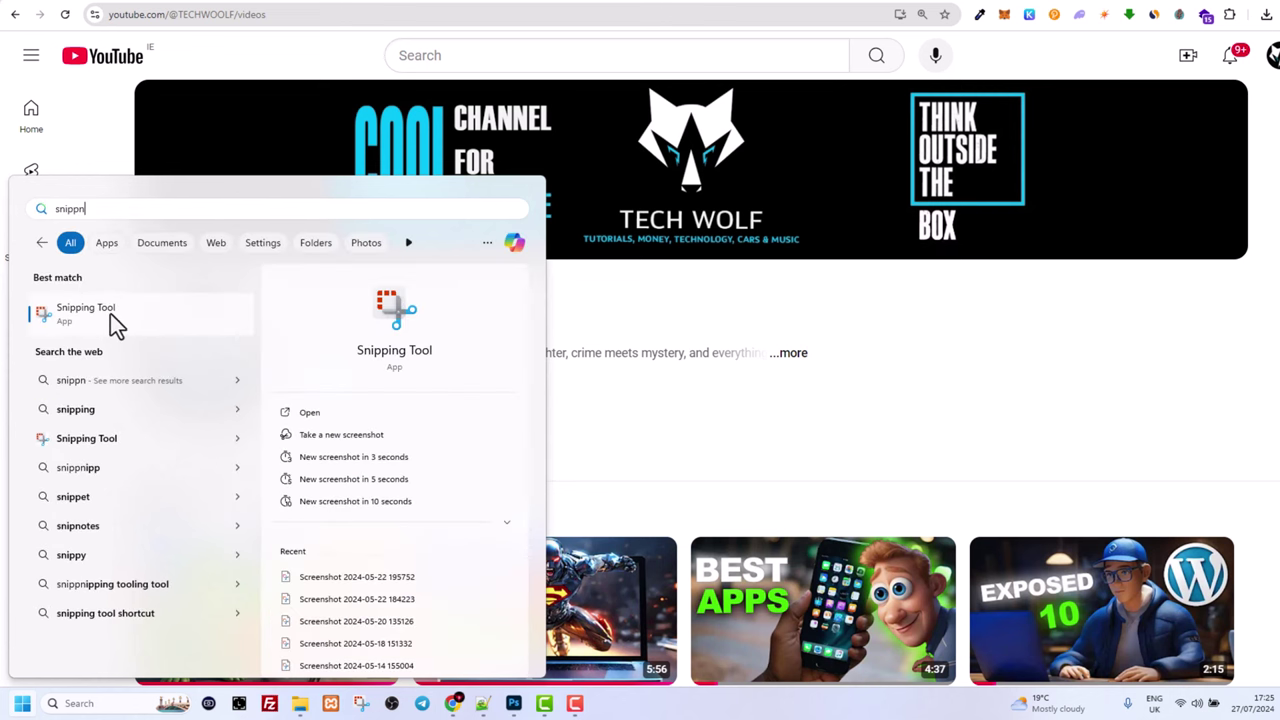
left_click(96, 312)
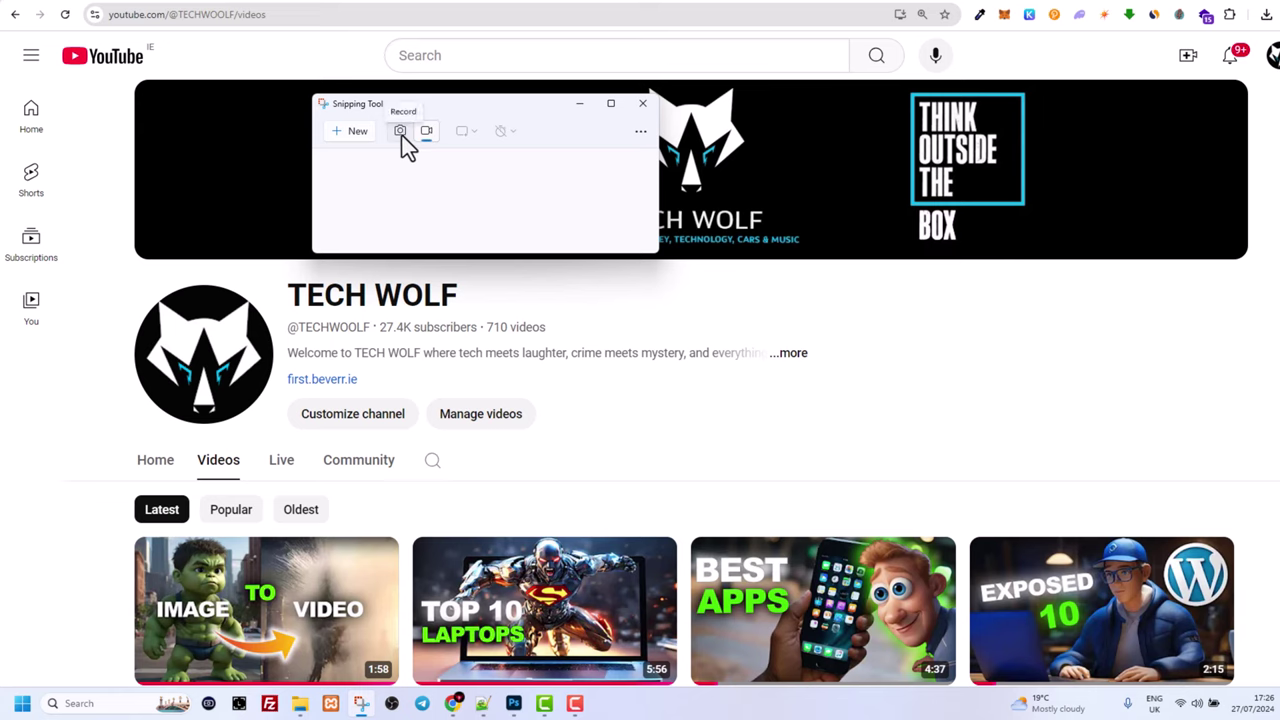
Choose still-screenshot mode with the Rectangle snip shape and start a new snip.
left_click(400, 133)
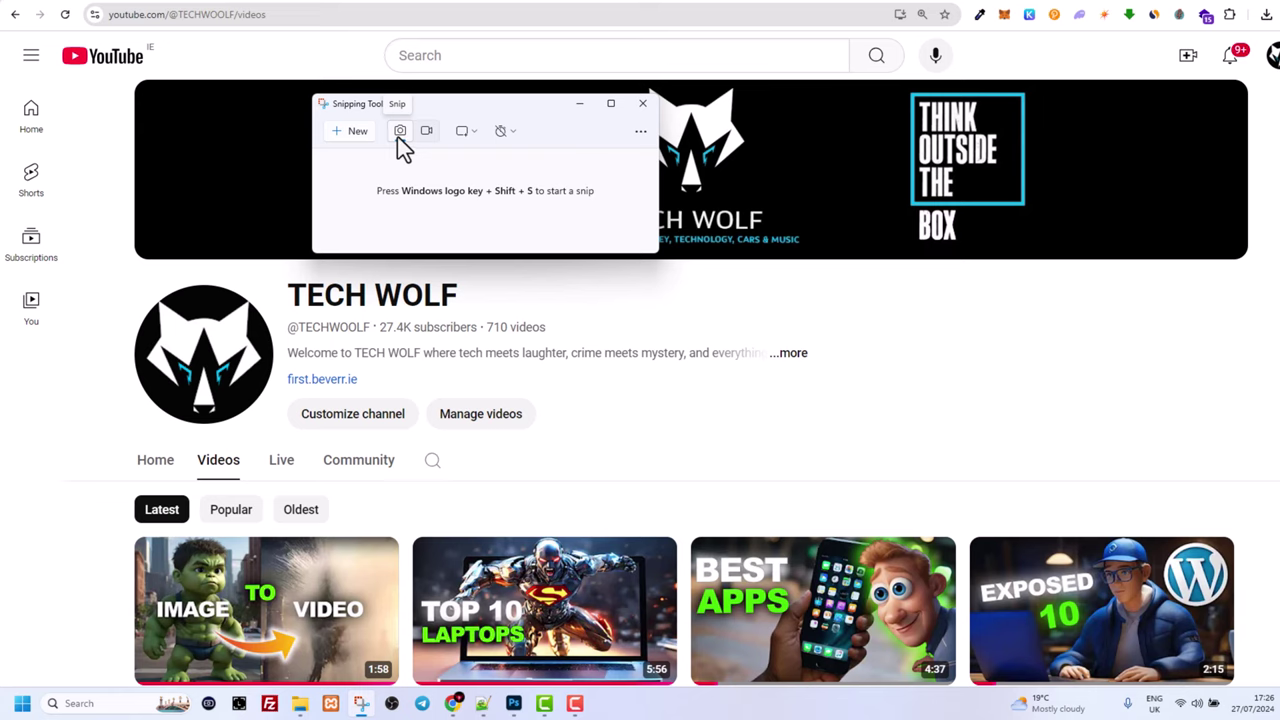
left_click(472, 135)
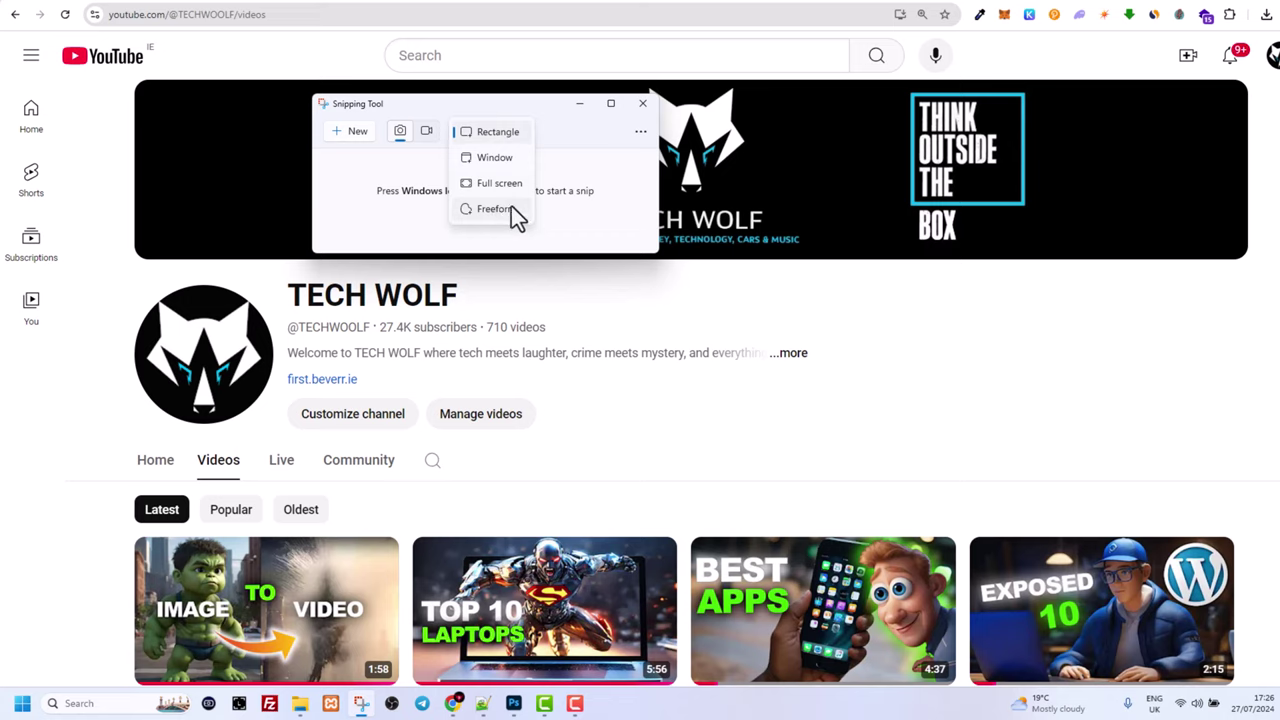
left_click(488, 133)
left_click(472, 124)
left_click(474, 130)
left_click(424, 132)
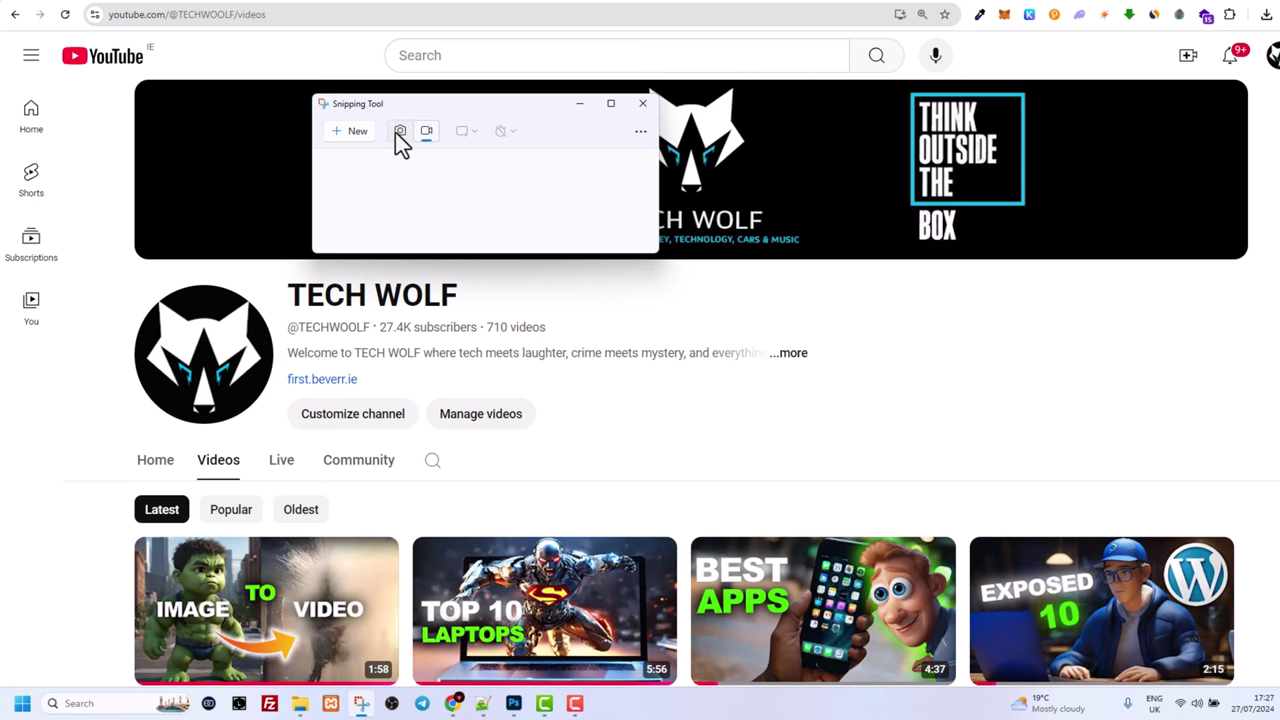
left_click(397, 132)
left_click(355, 133)
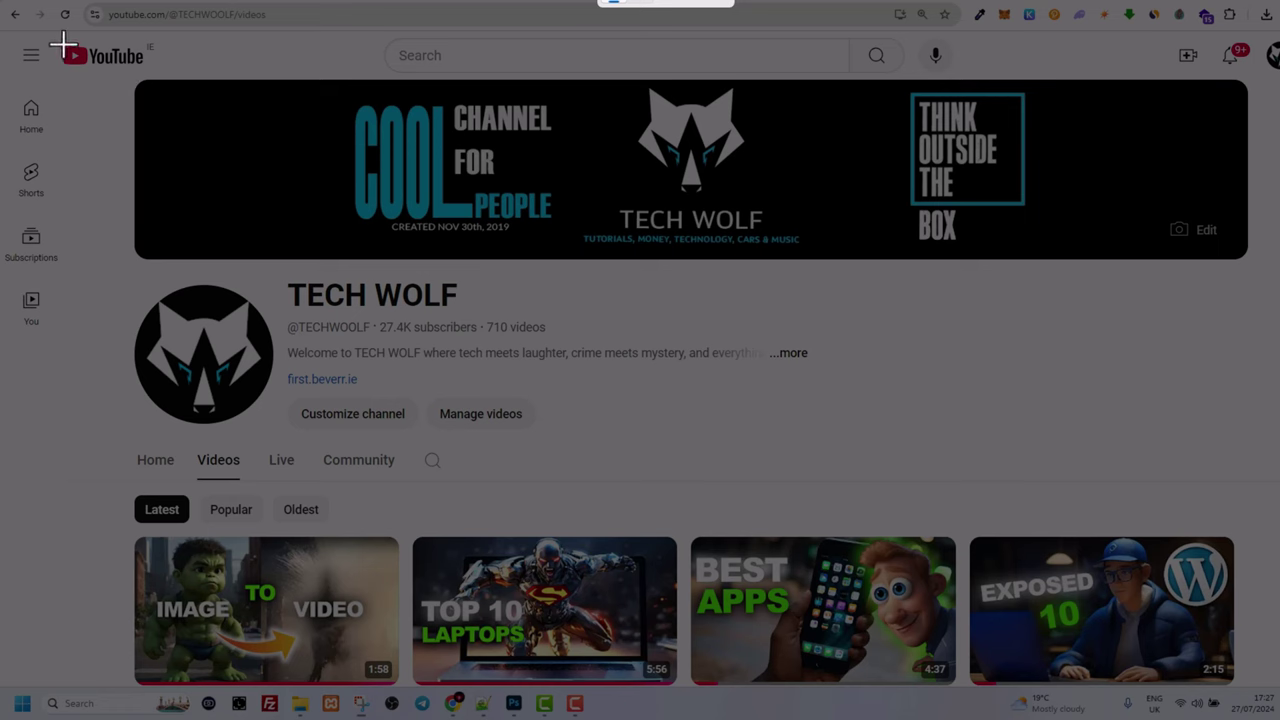
Capture most of the TECH WOLF channel page as a rectangle, then move the editor up and left.
left_click_drag(62, 44, 959, 683)
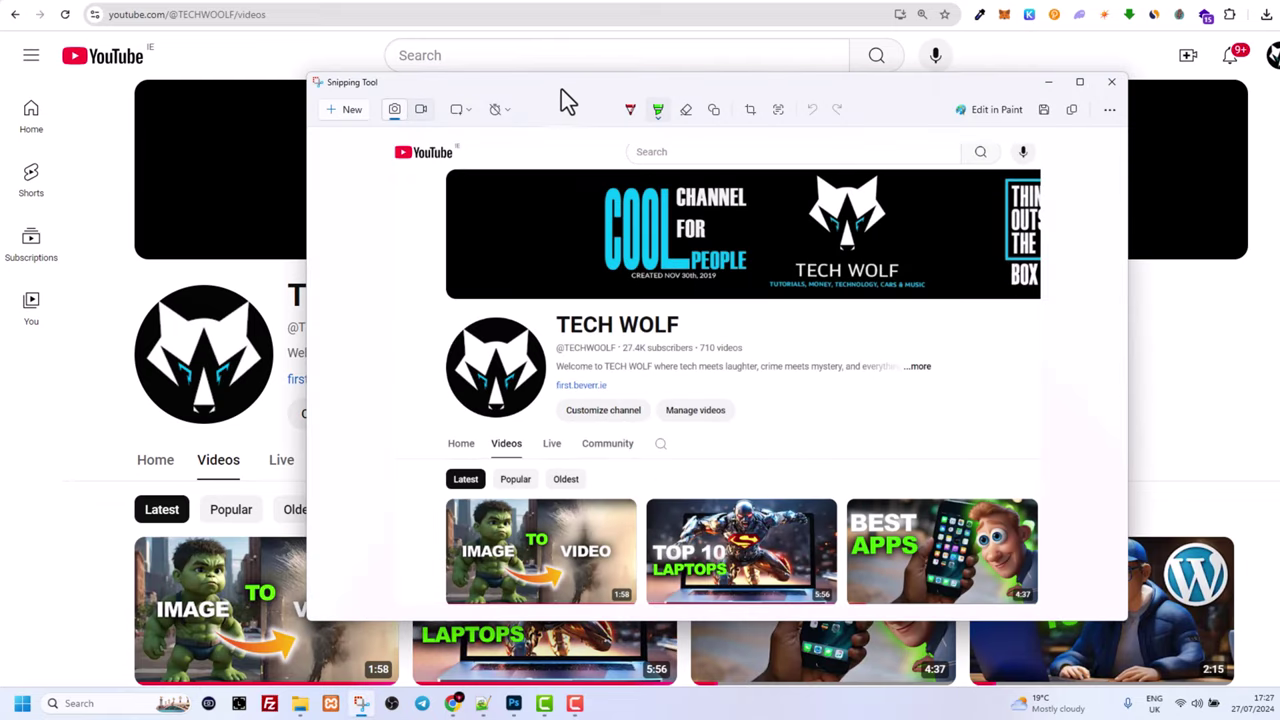
left_click_drag(561, 89, 497, 49)
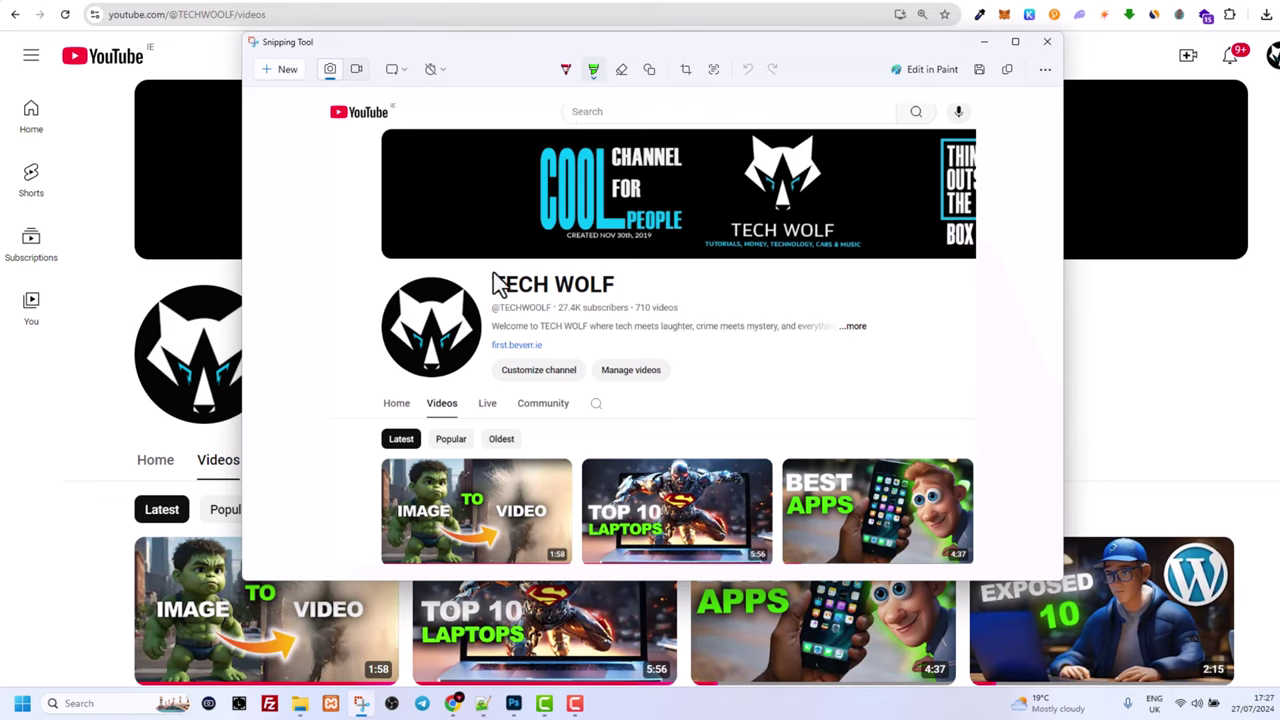
Set the ballpoint pen to green with size 22.
left_click(565, 70)
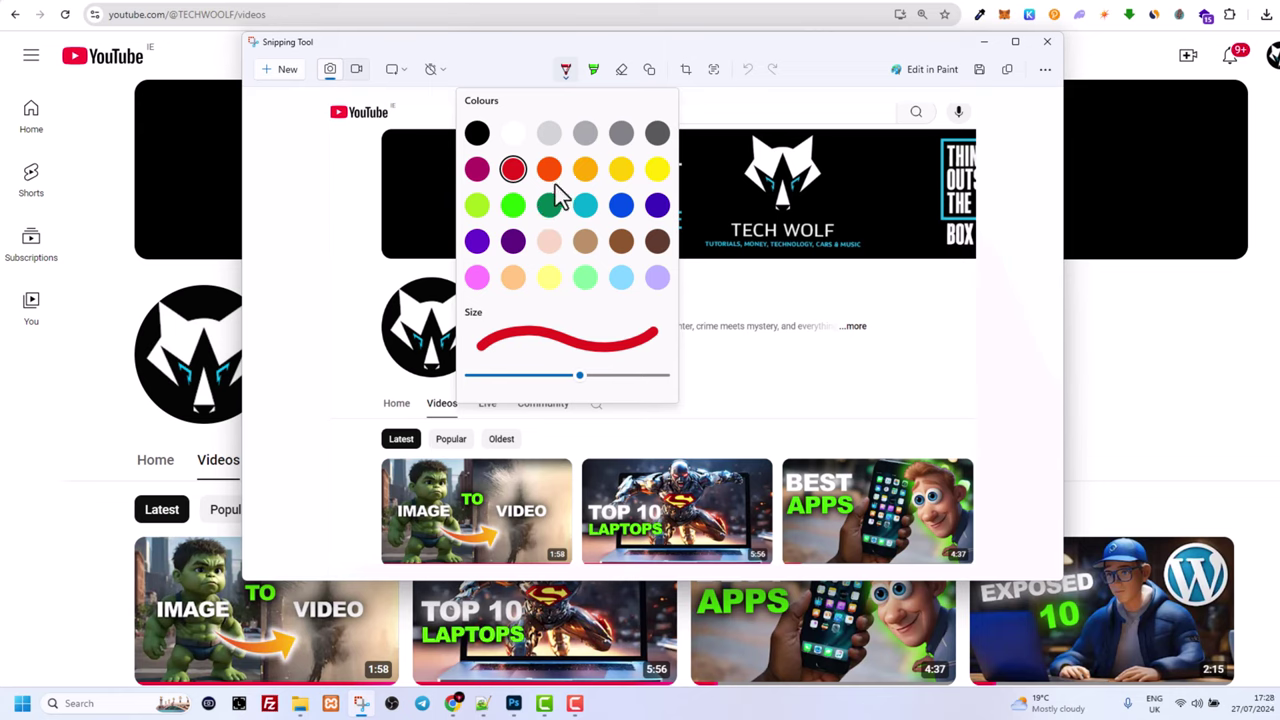
left_click(549, 205)
left_click(565, 70)
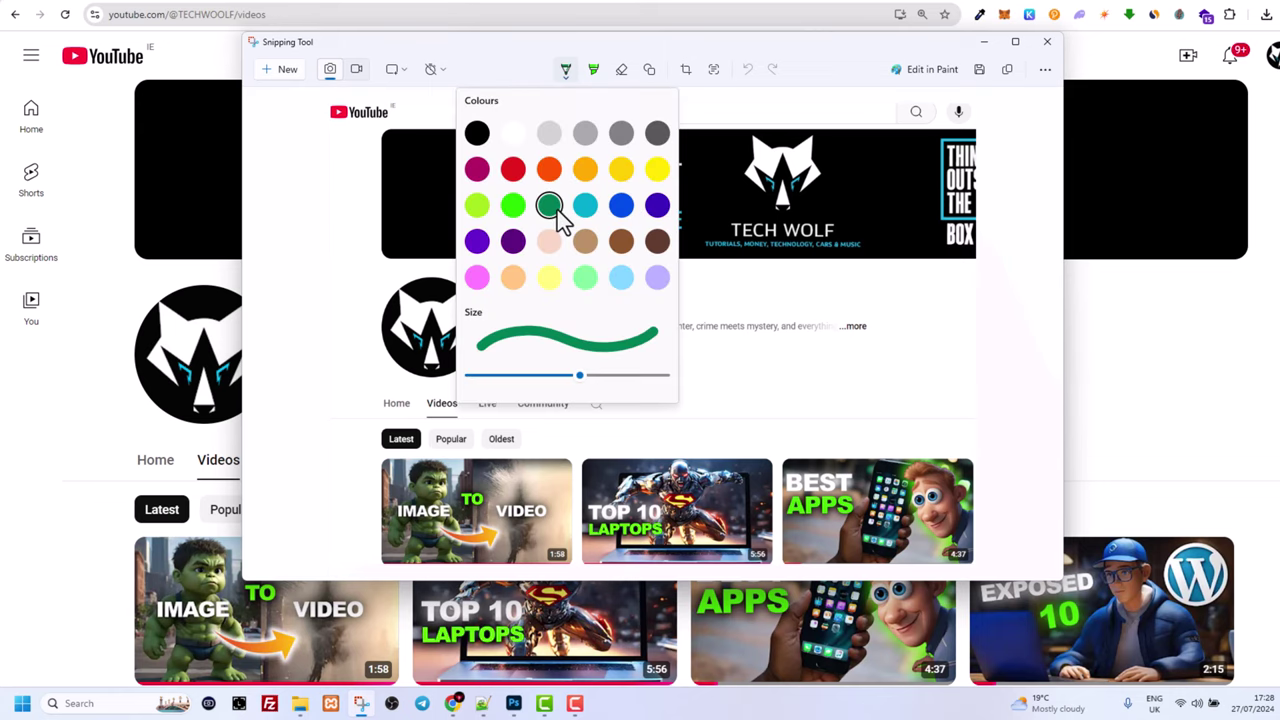
mouse_move(577, 379)
left_mouse_down()
mouse_move(512, 373)
mouse_move(651, 380)
left_mouse_up()
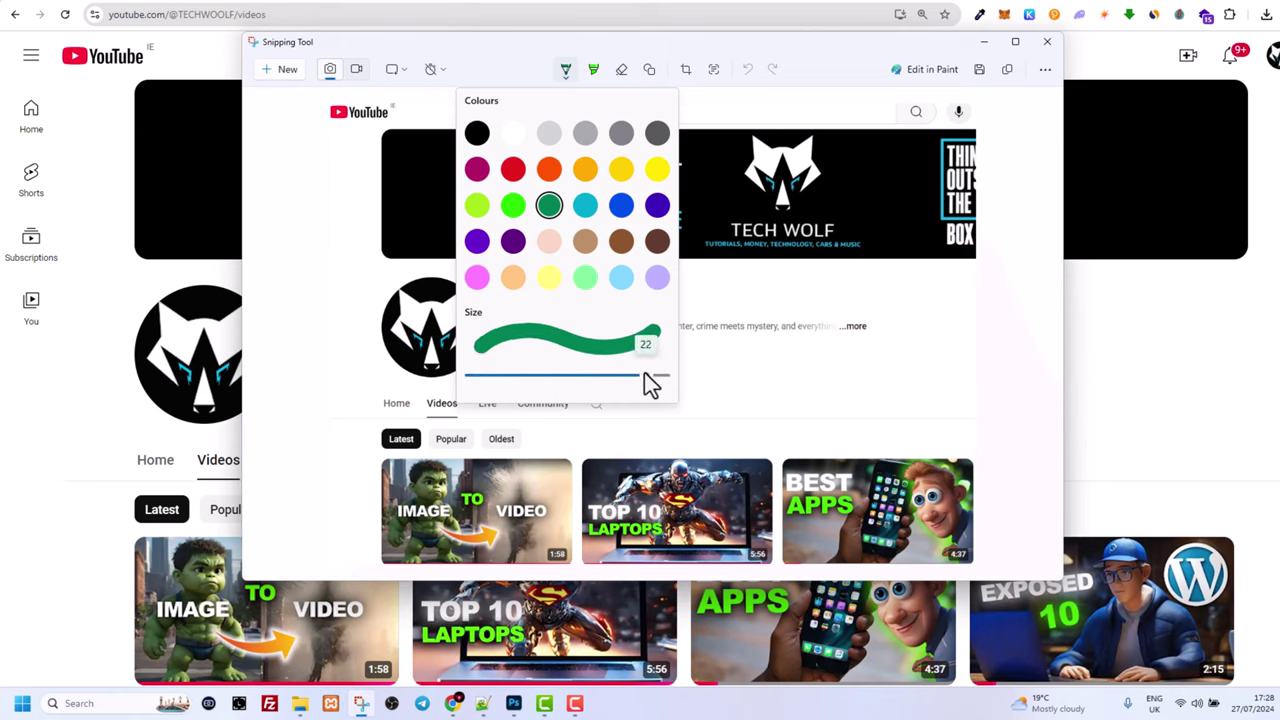
left_click(357, 229)
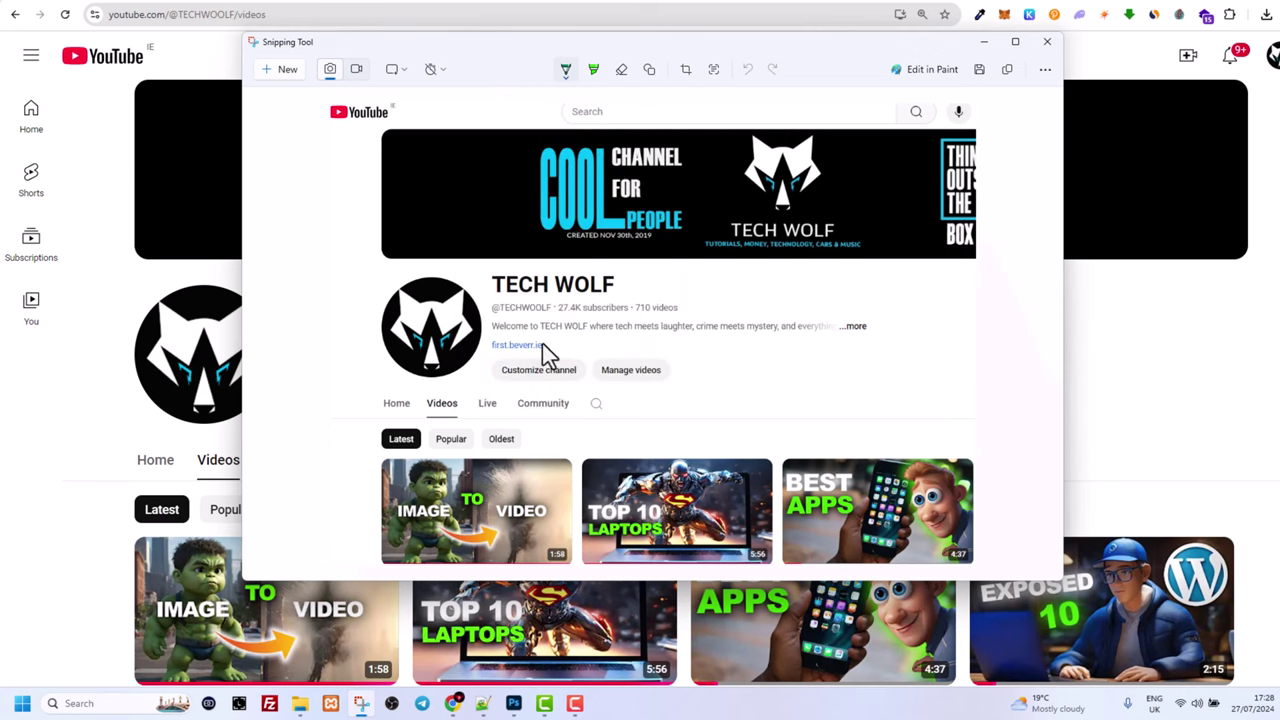
Draw test green strokes ('MA' and an arrow) on the capture, then undo them all.
mouse_move(549, 345)
left_mouse_down()
mouse_move(569, 320)
mouse_move(652, 292)
left_mouse_up()
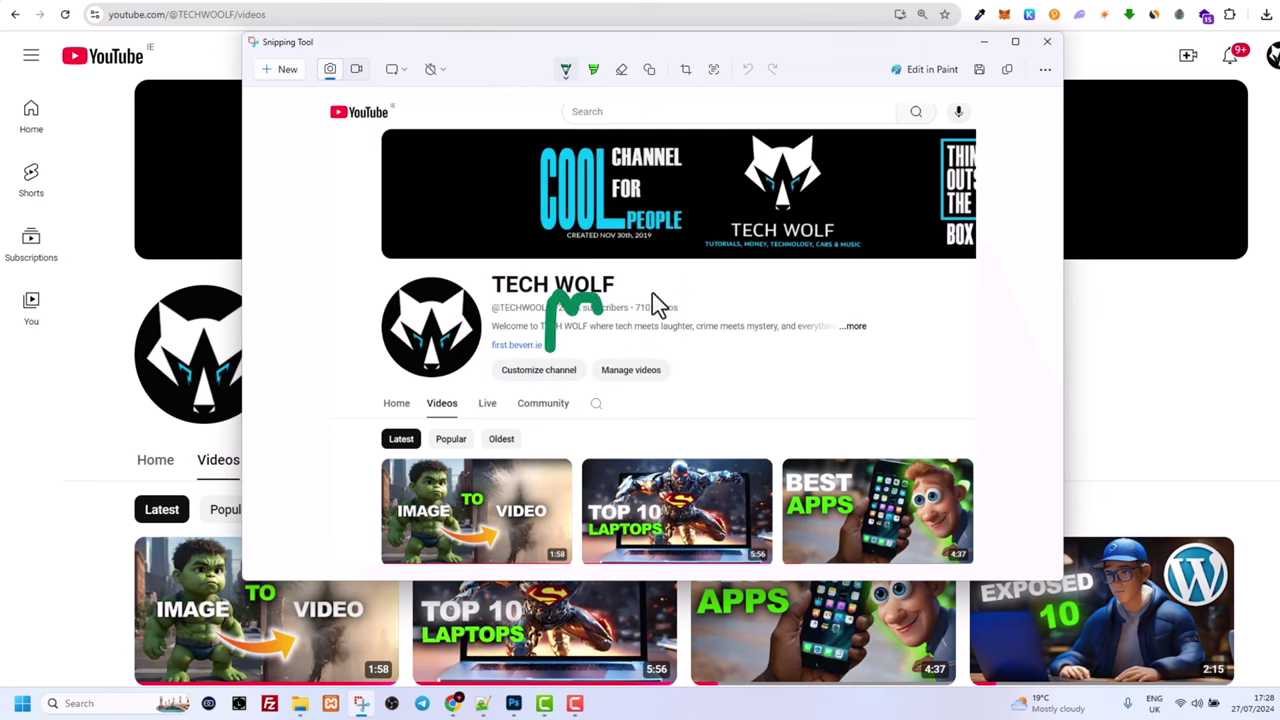
left_click_drag(603, 342, 655, 290)
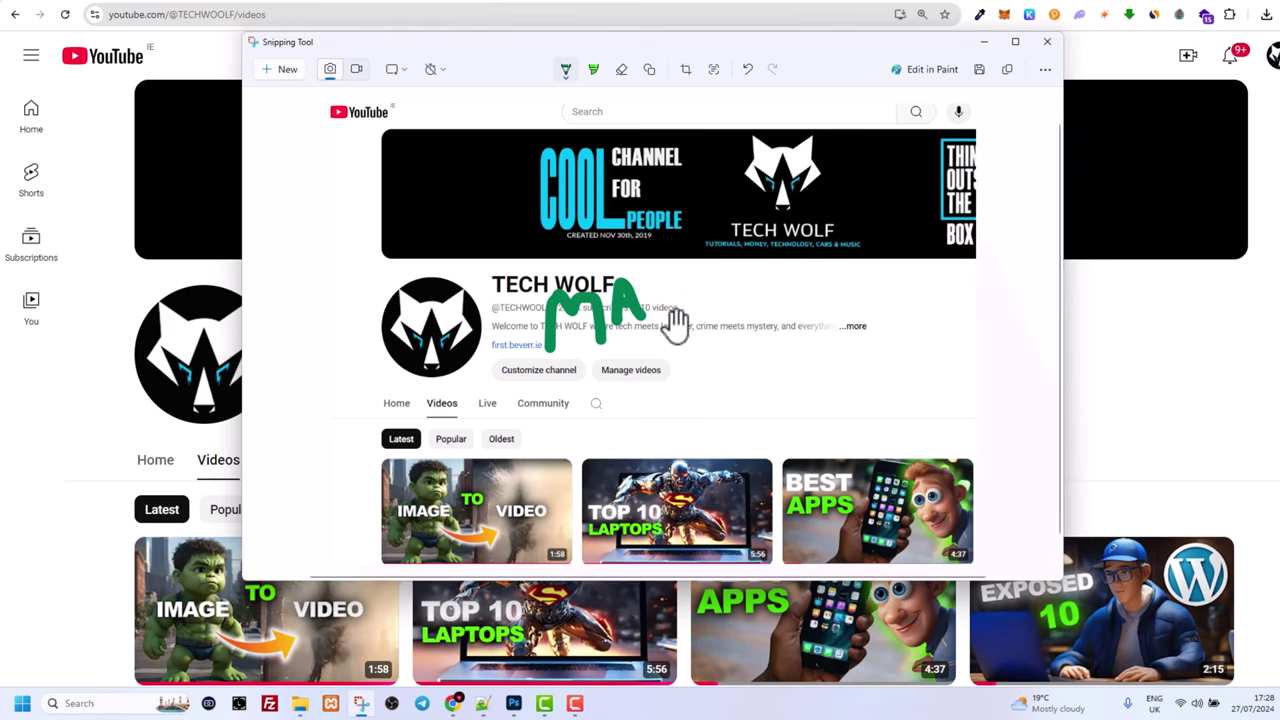
key("ctrl+z")
key("ctrl+z")
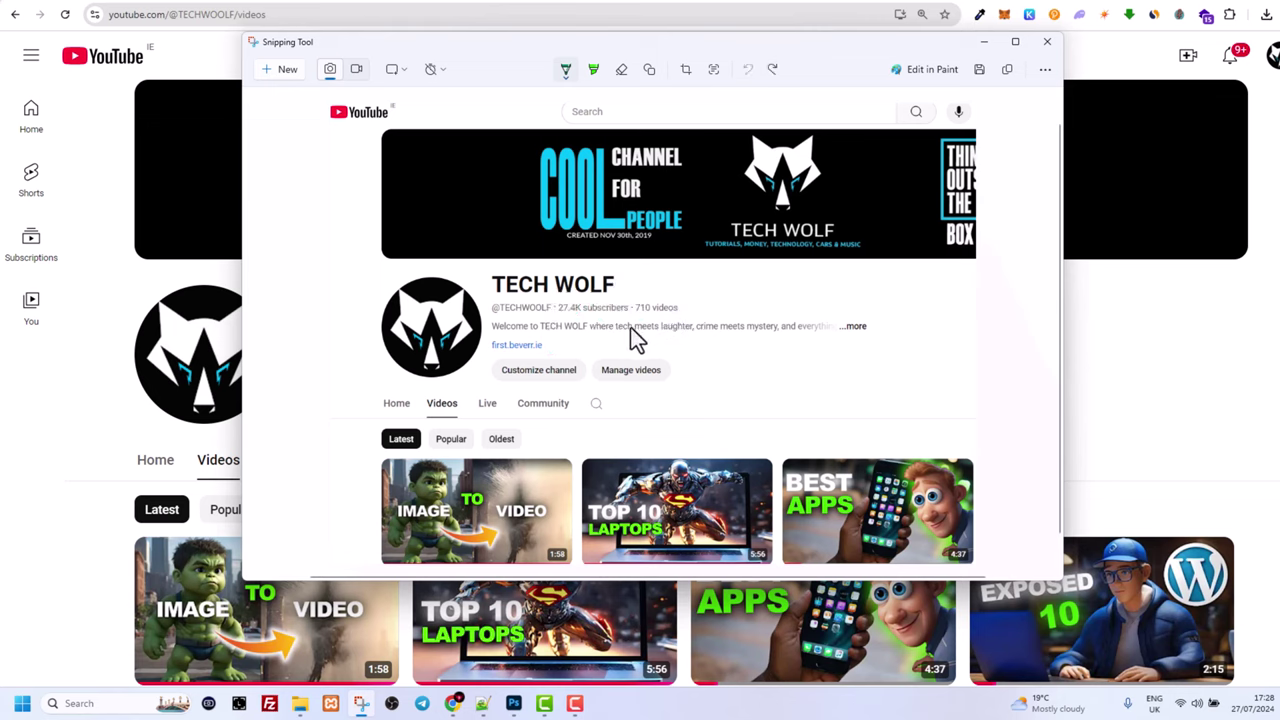
mouse_move(631, 328)
left_mouse_down()
mouse_move(672, 268)
mouse_move(838, 290)
left_mouse_up()
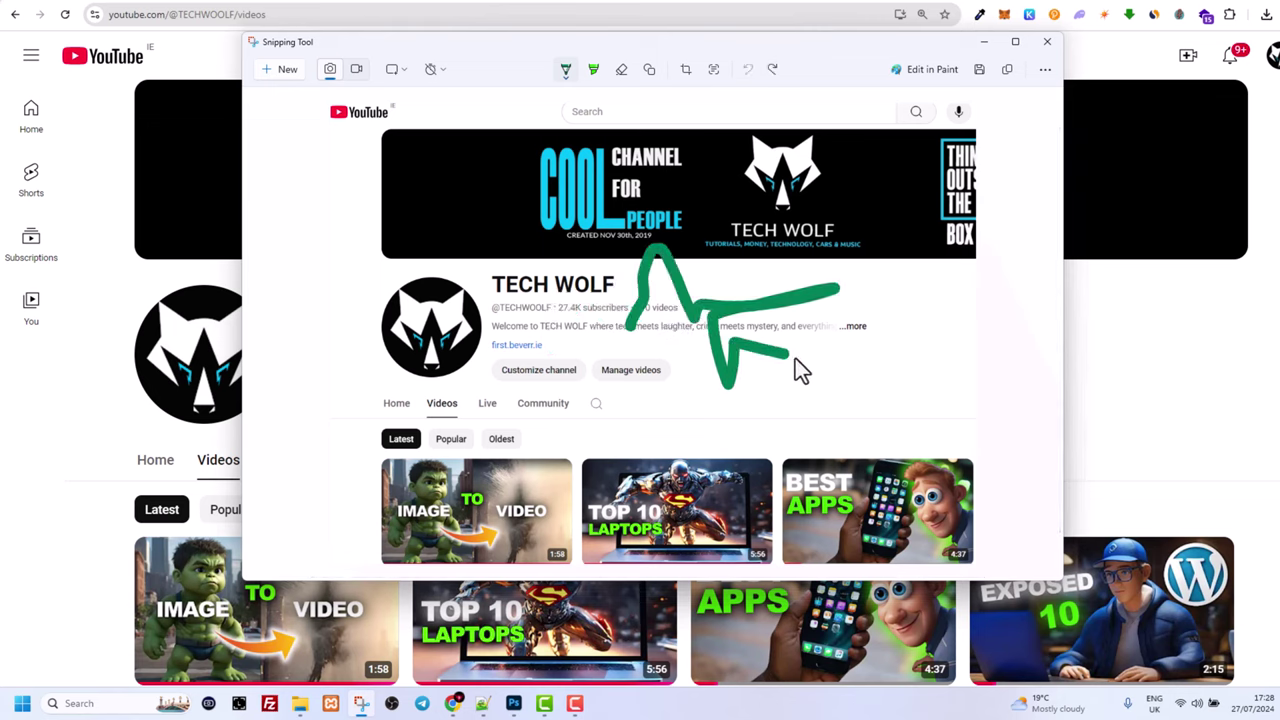
left_click_drag(730, 372, 714, 300)
key("ctrl+z")
key("ctrl+z")
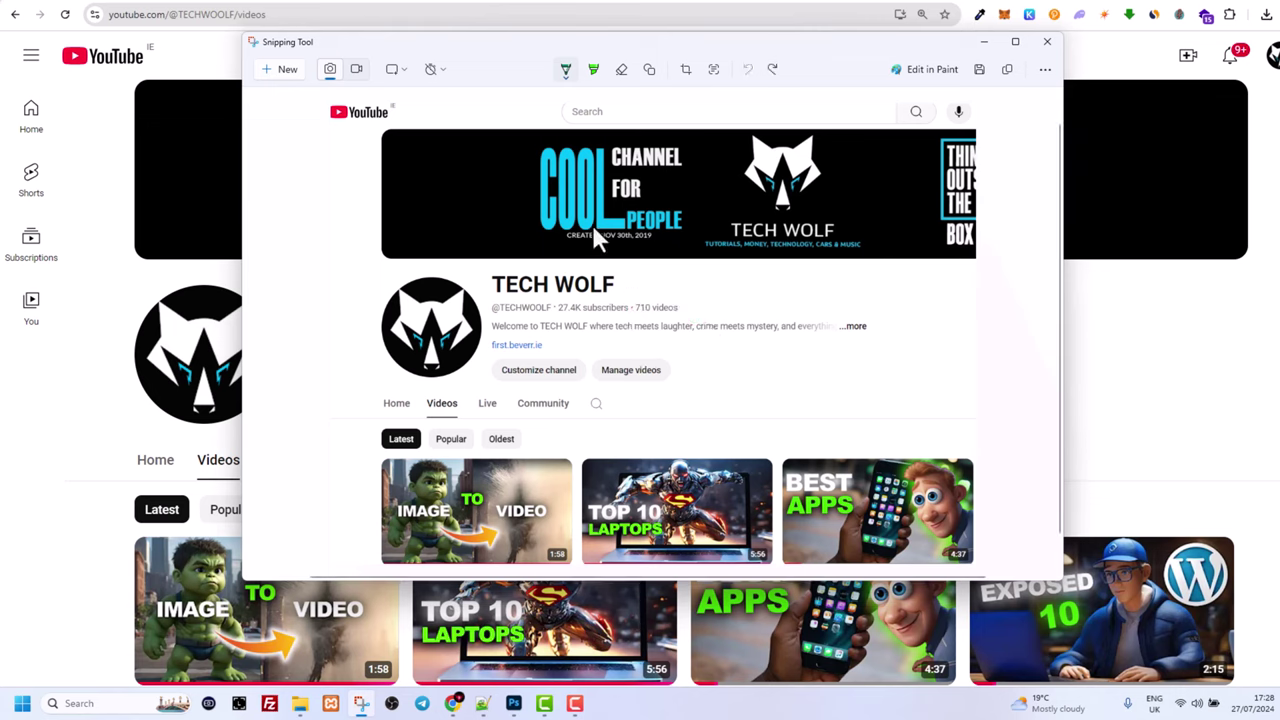
Thicken the green highlighter and highlight the TECH WOLF channel description line.
left_click(596, 72)
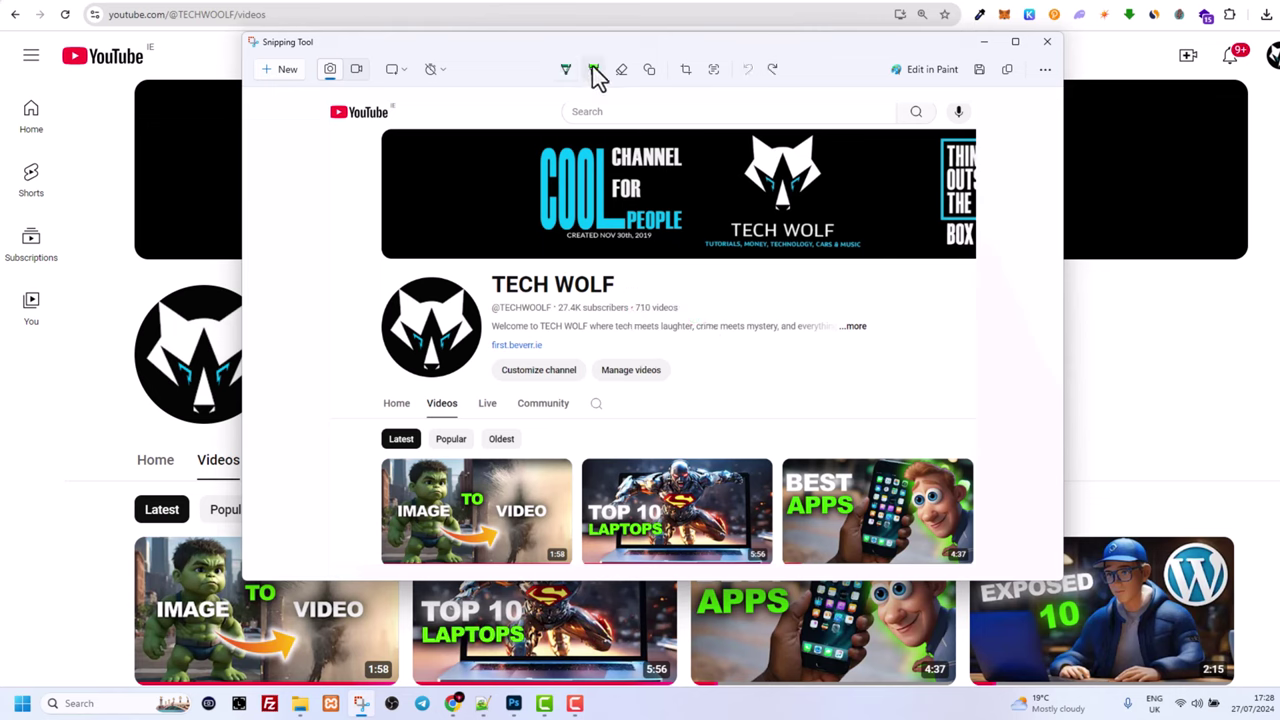
left_click(595, 74)
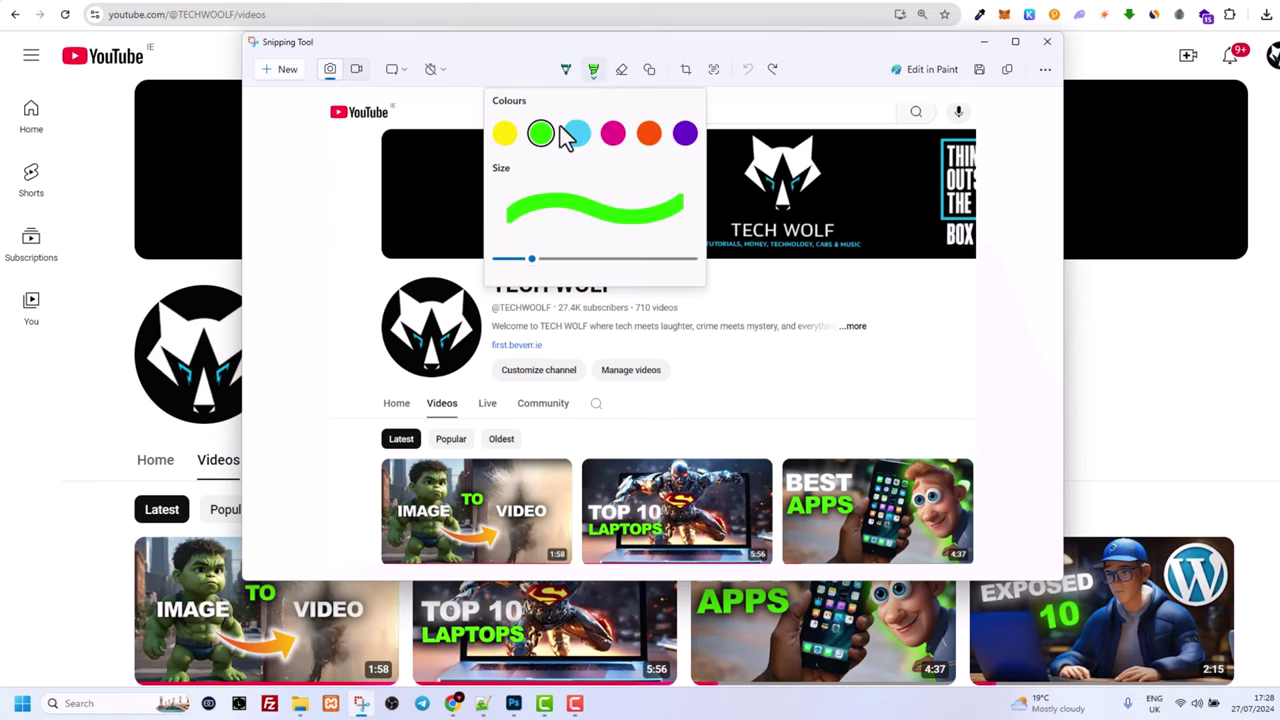
mouse_move(531, 260)
left_mouse_down()
mouse_move(611, 270)
mouse_move(600, 257)
mouse_move(641, 258)
left_mouse_up()
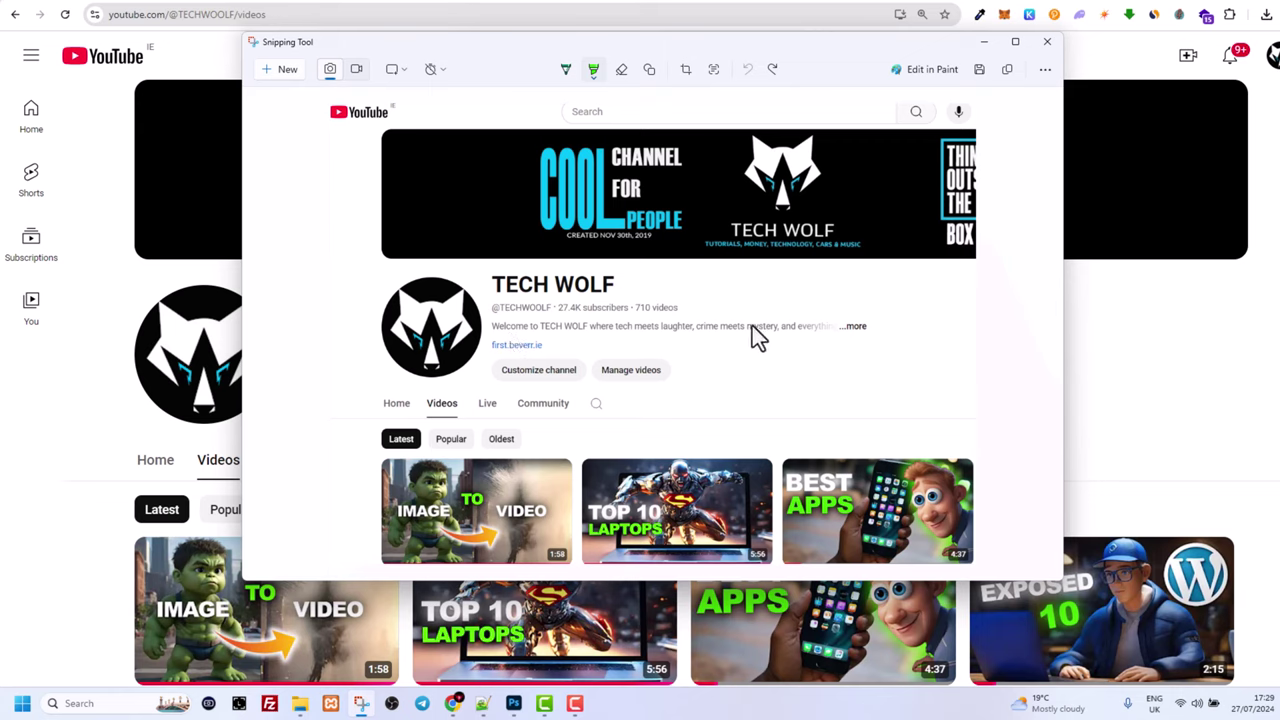
left_click_drag(490, 328, 550, 331)
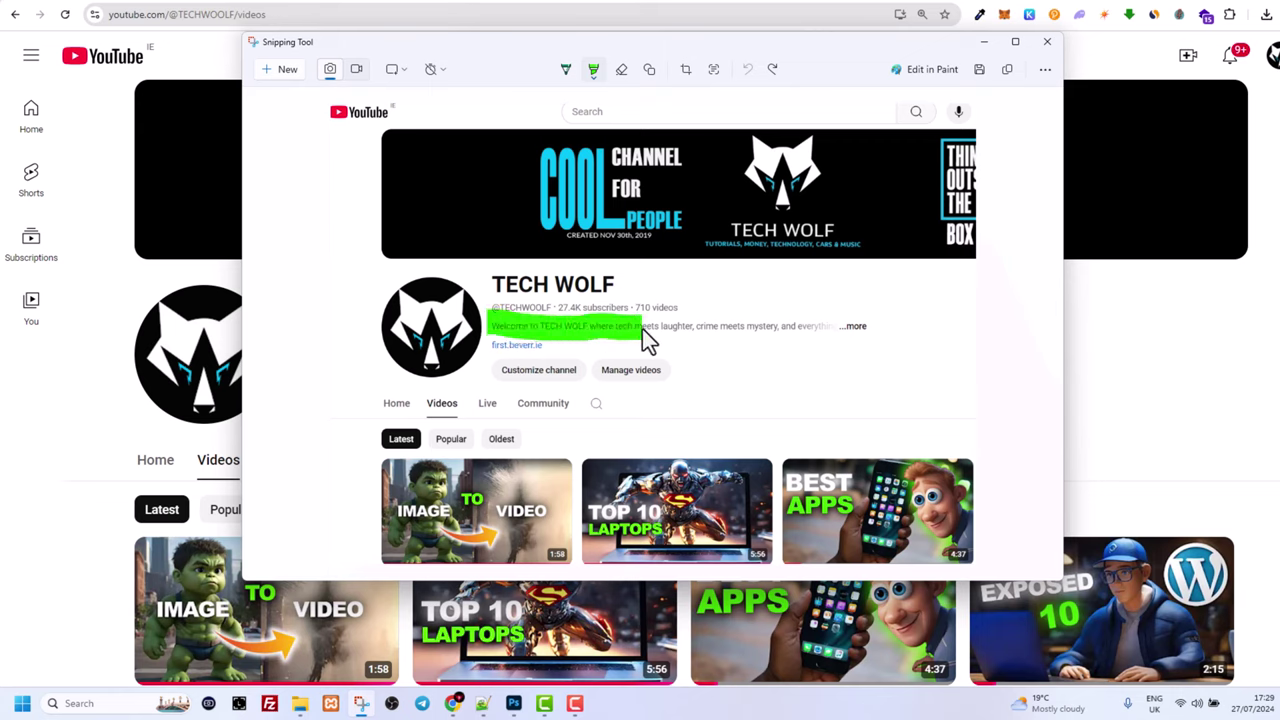
left_click_drag(755, 324, 882, 322)
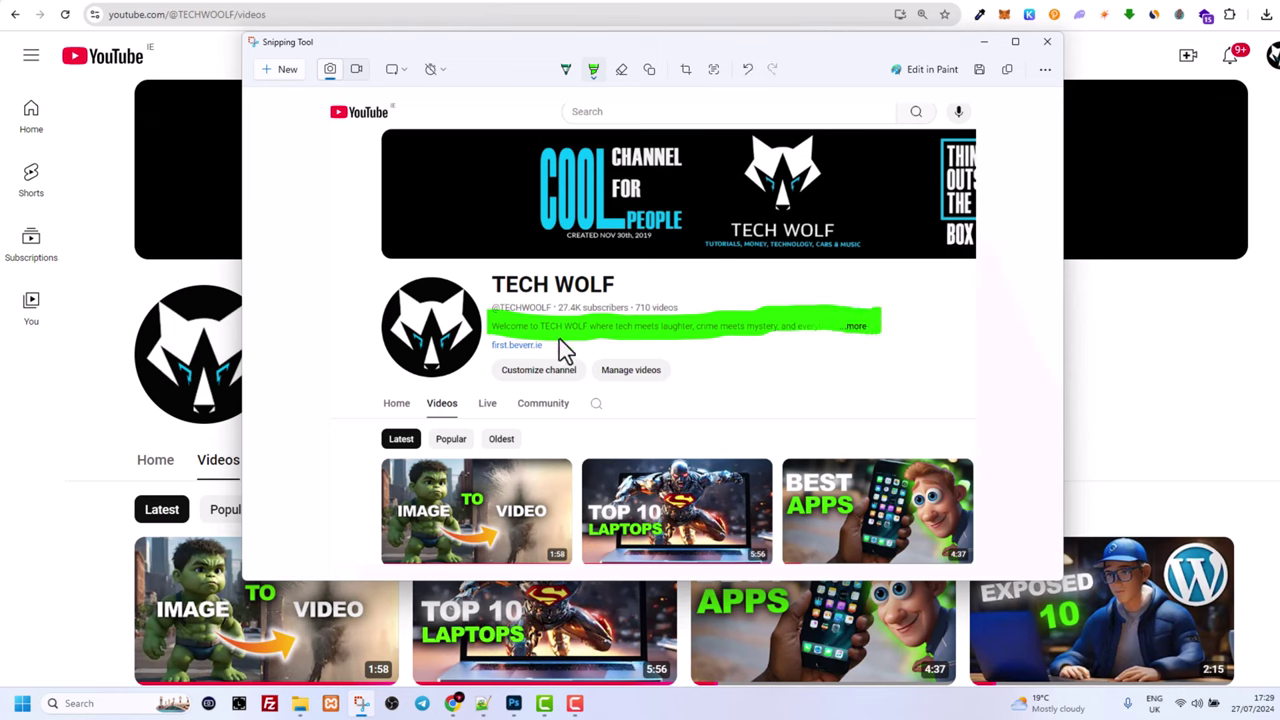
left_click(980, 70)
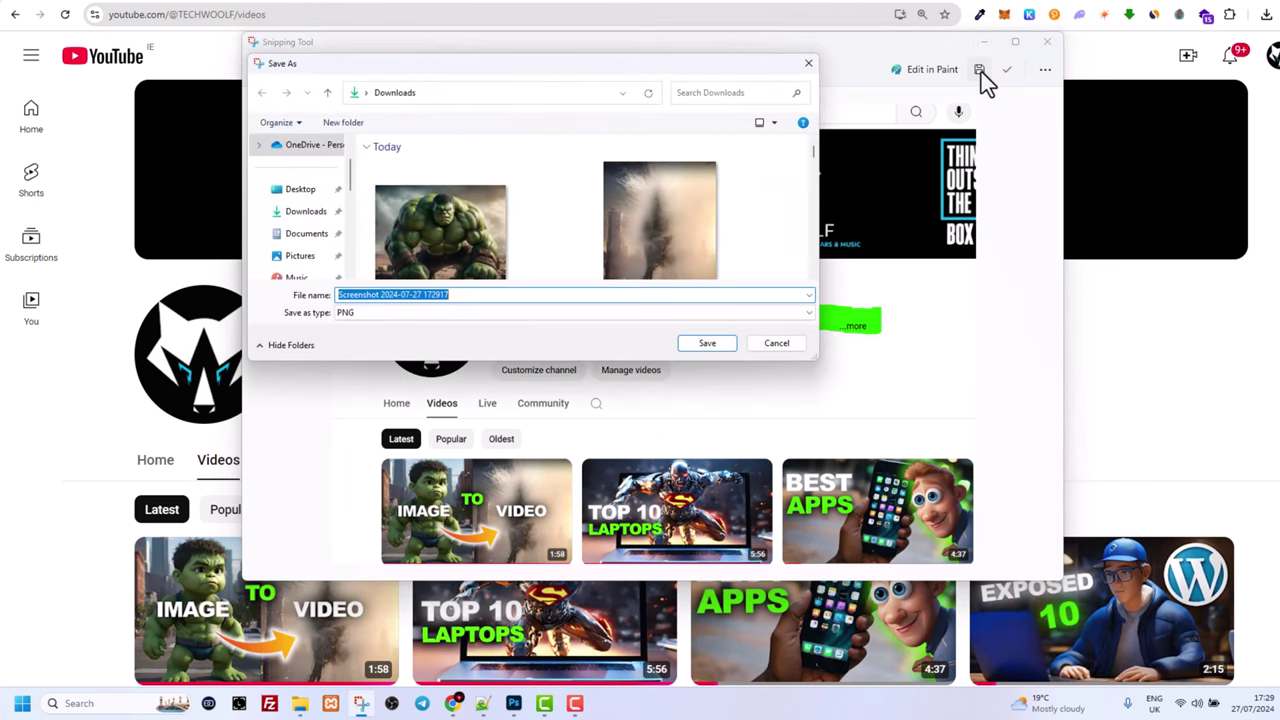
left_click(308, 222)
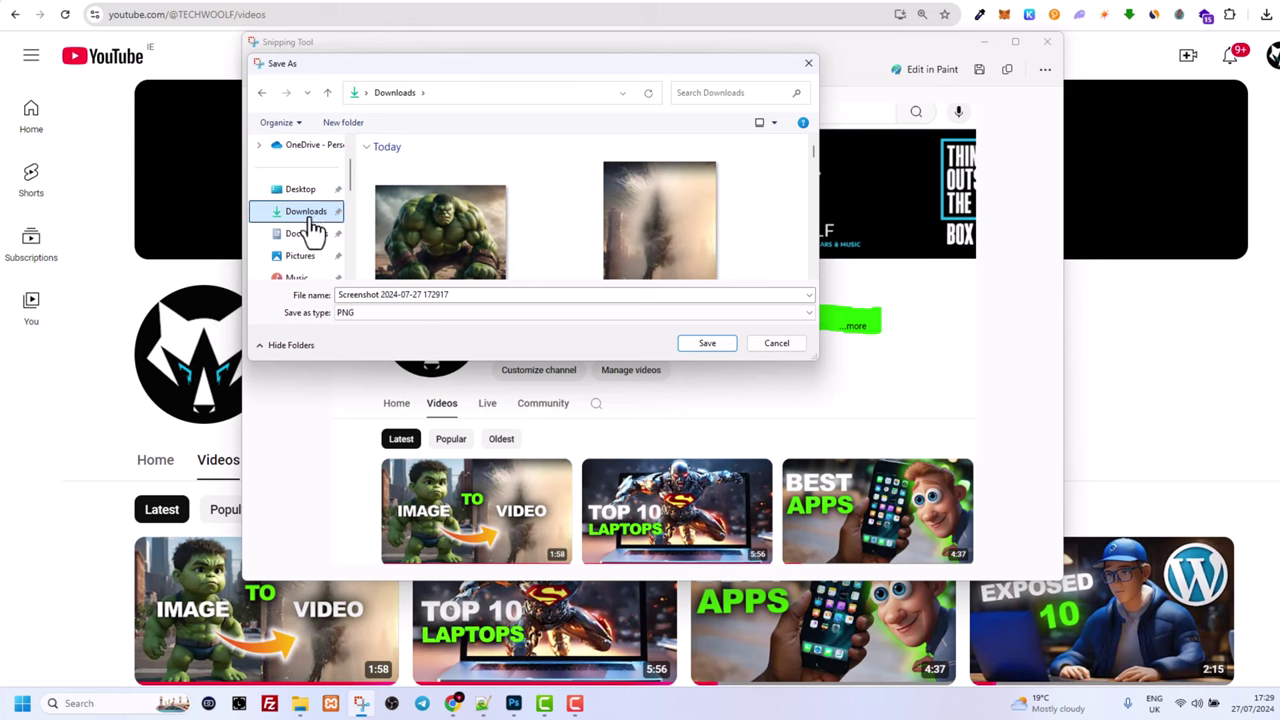
left_click(707, 345)
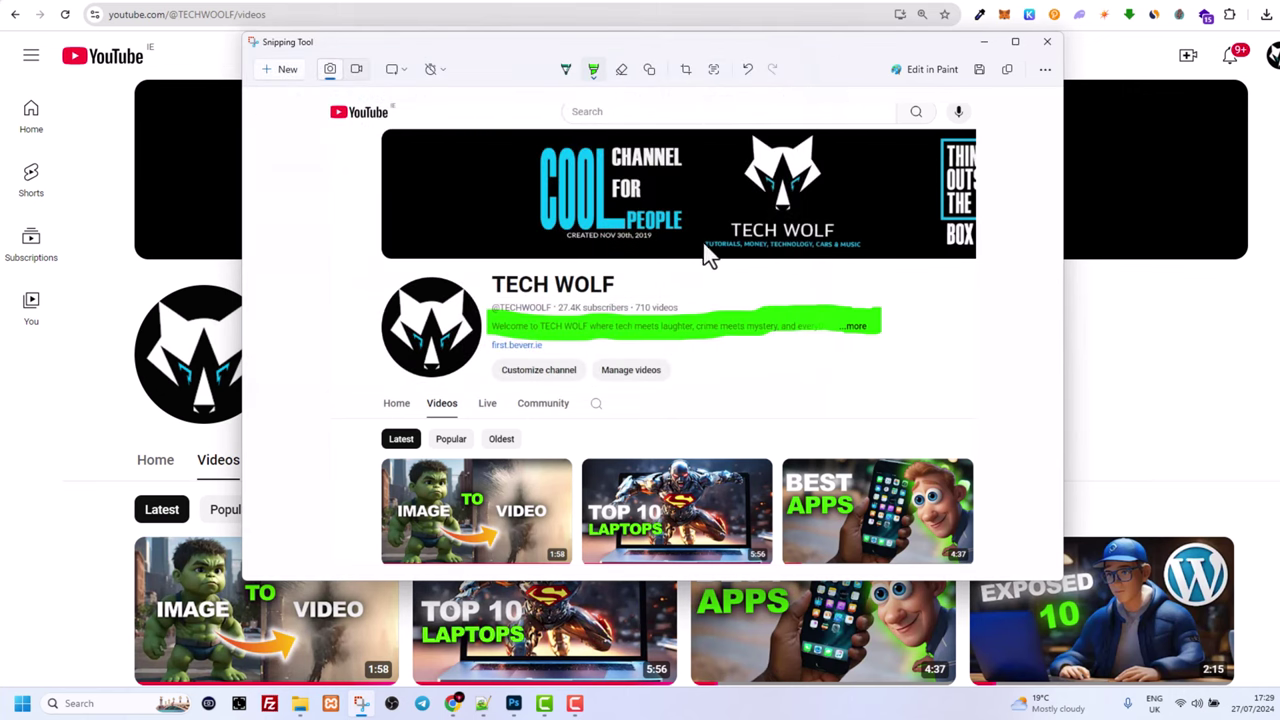
Take a Window-mode snip of the whole browser showing the TECH WOLF channel page.
left_click(404, 72)
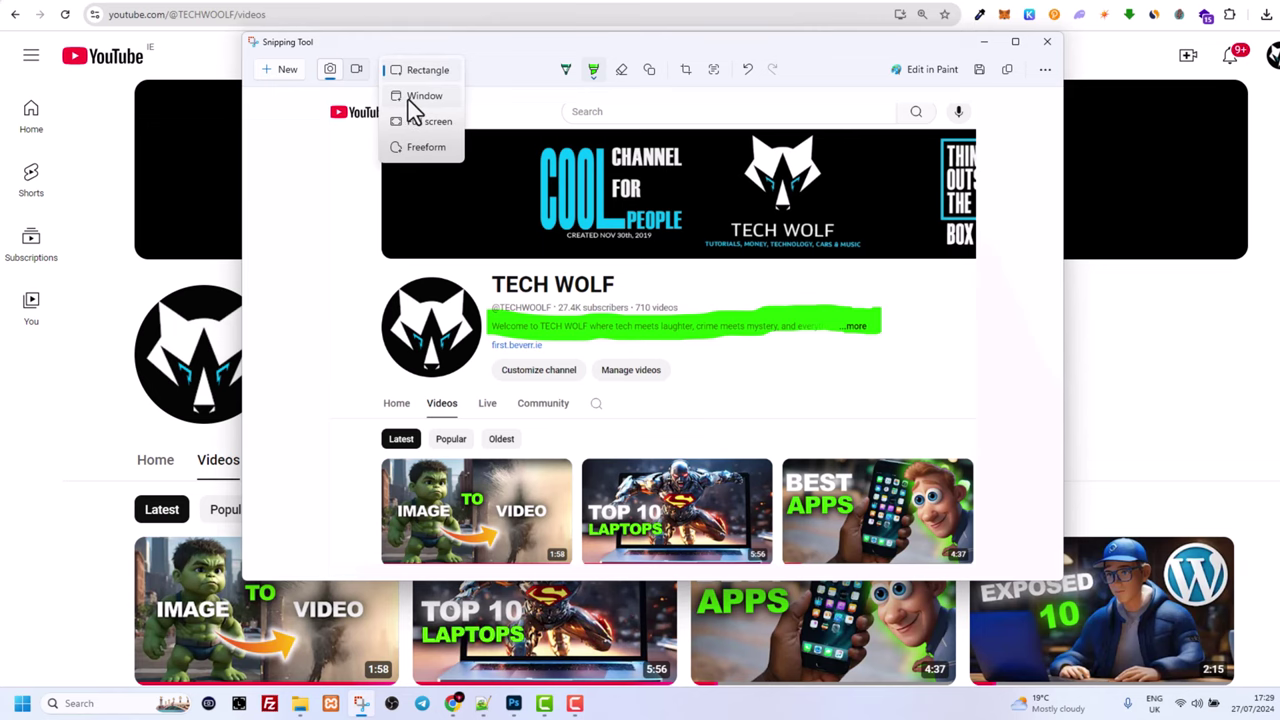
left_click(410, 97)
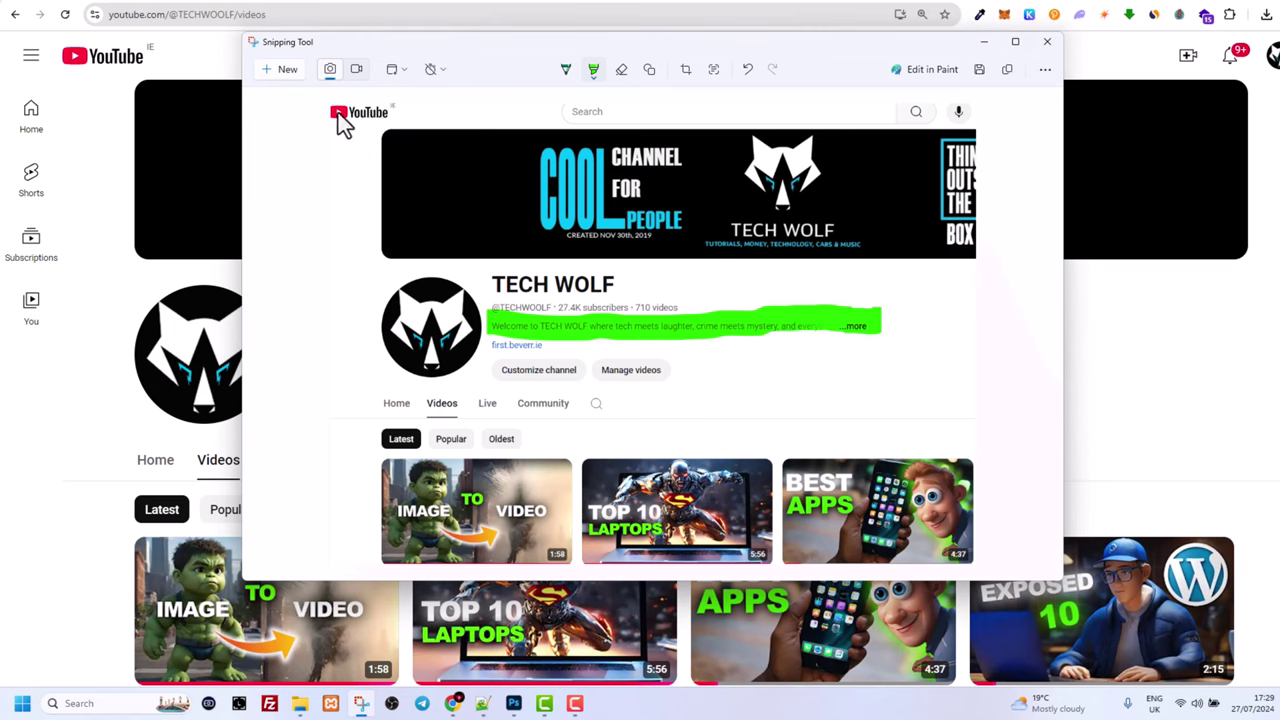
left_click(280, 69)
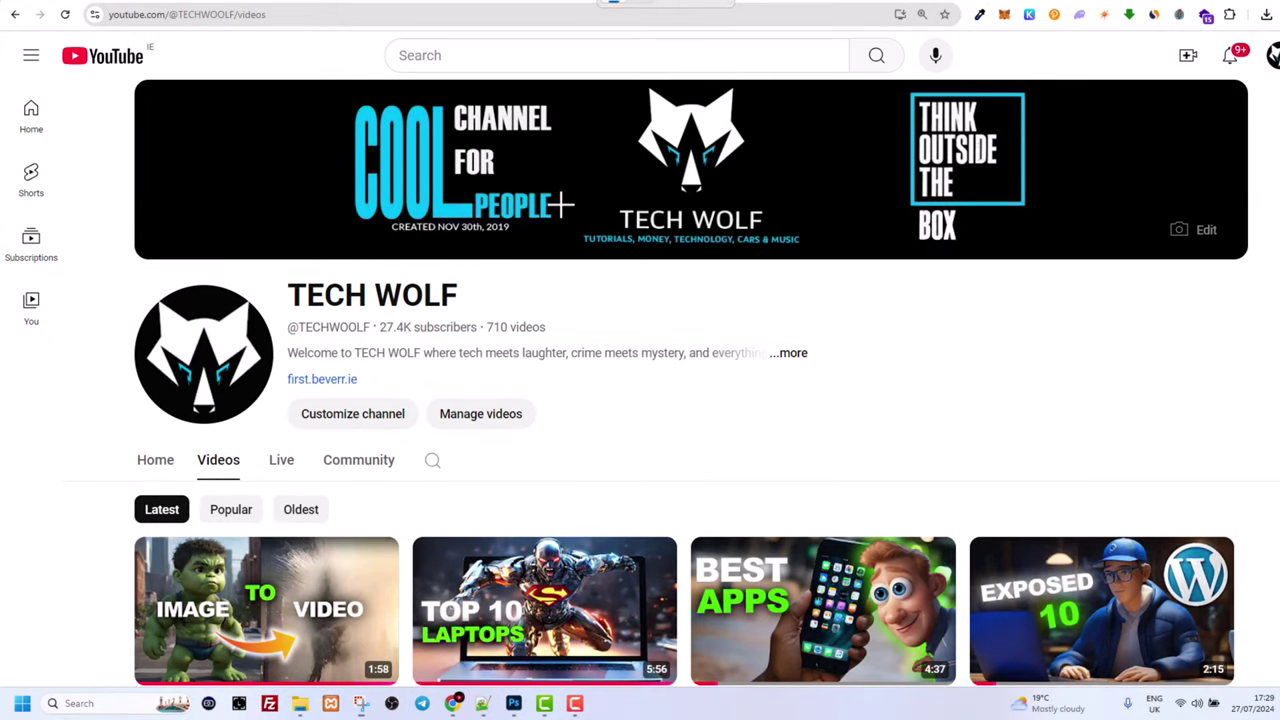
left_click(555, 225)
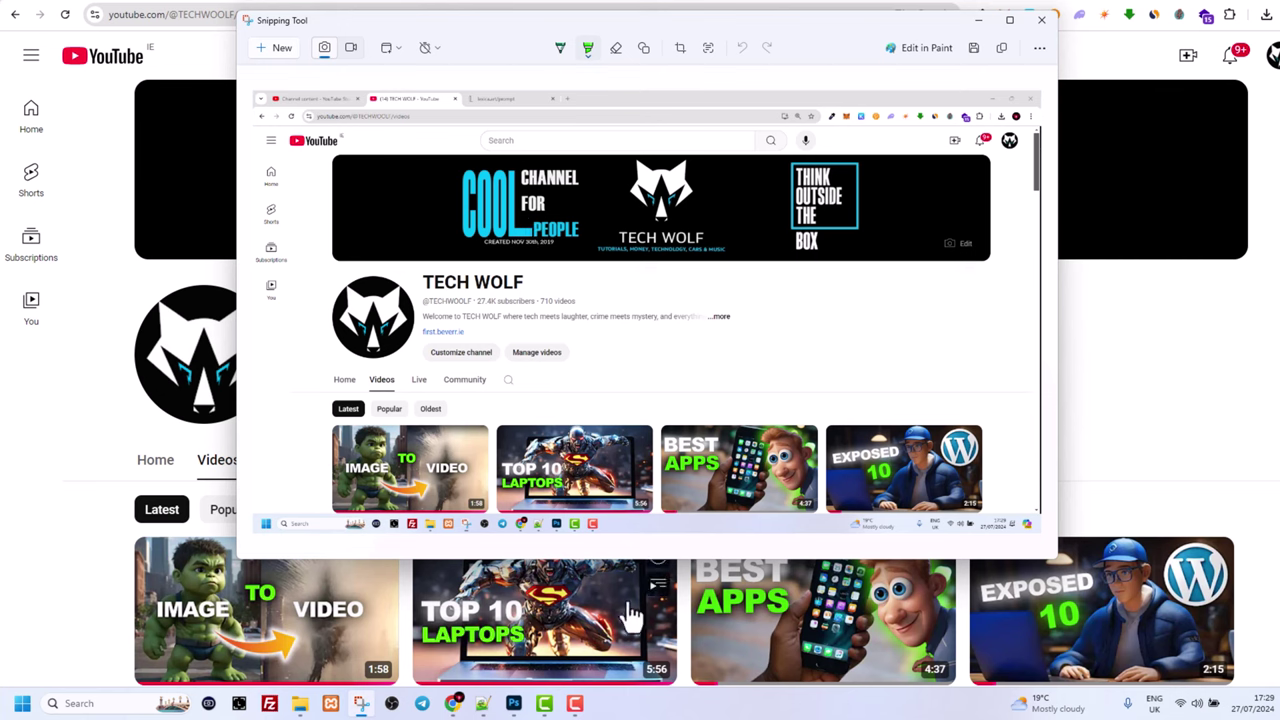
left_click(390, 47)
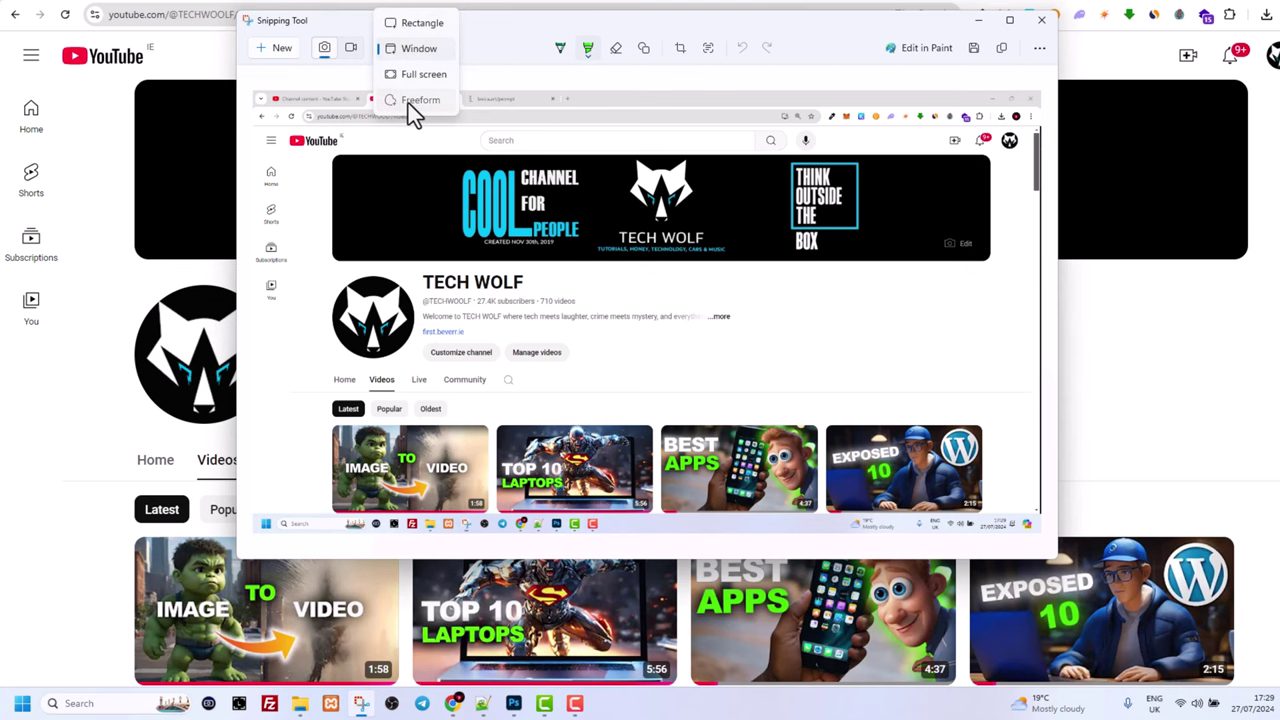
Take a Freeform snip outlining the TECH WOLF channel header, name and tabs.
left_click(408, 104)
left_click(276, 53)
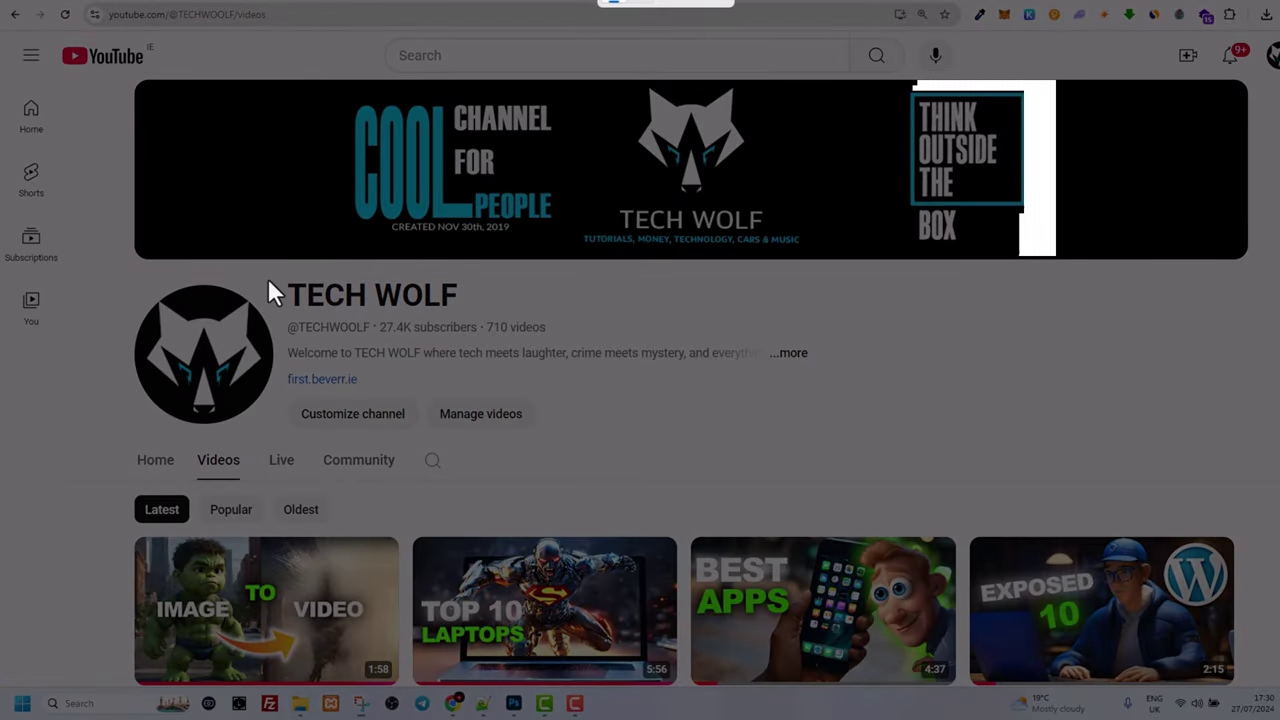
mouse_move(272, 277)
left_mouse_down()
mouse_move(617, 311)
mouse_move(707, 476)
mouse_move(442, 585)
mouse_move(116, 488)
mouse_move(120, 302)
mouse_move(292, 88)
mouse_move(497, 56)
mouse_move(522, 101)
mouse_move(374, 120)
mouse_move(395, 172)
mouse_move(318, 206)
mouse_move(331, 217)
left_mouse_up()
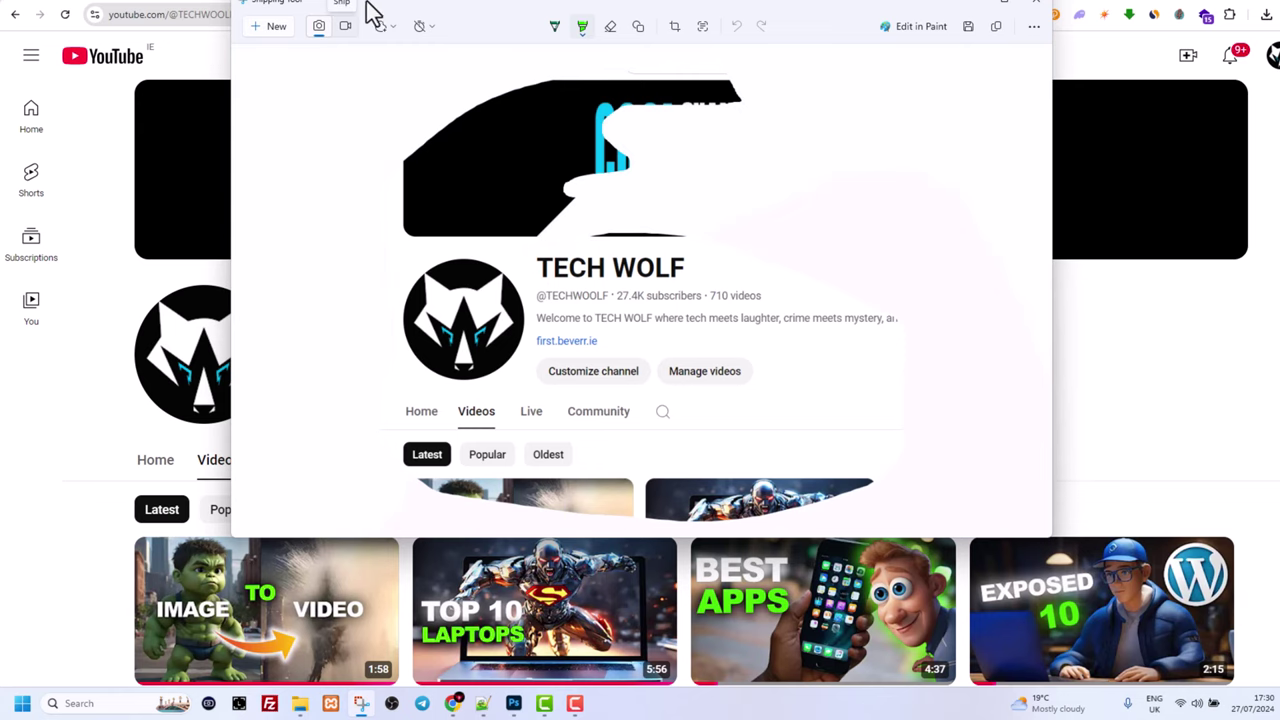
Switch to video mode, select the upper channel page area, and start recording.
left_click_drag(383, 9, 414, 86)
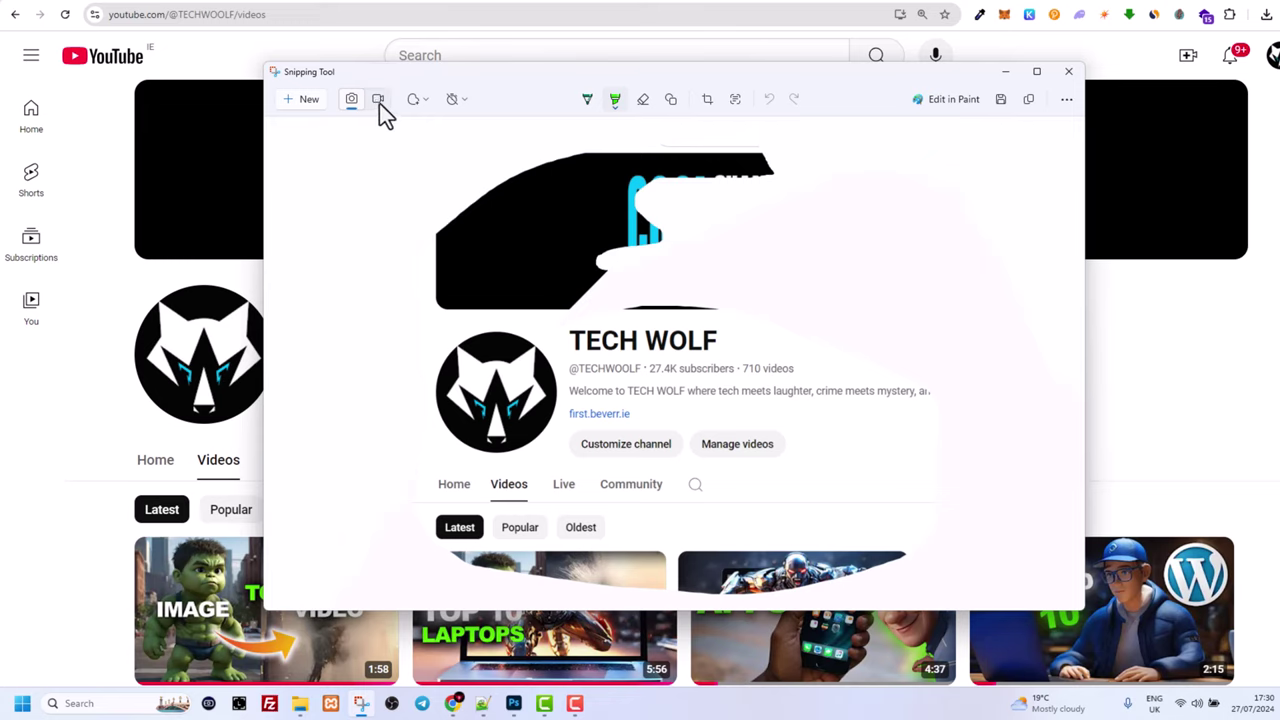
left_click(378, 100)
left_click(301, 101)
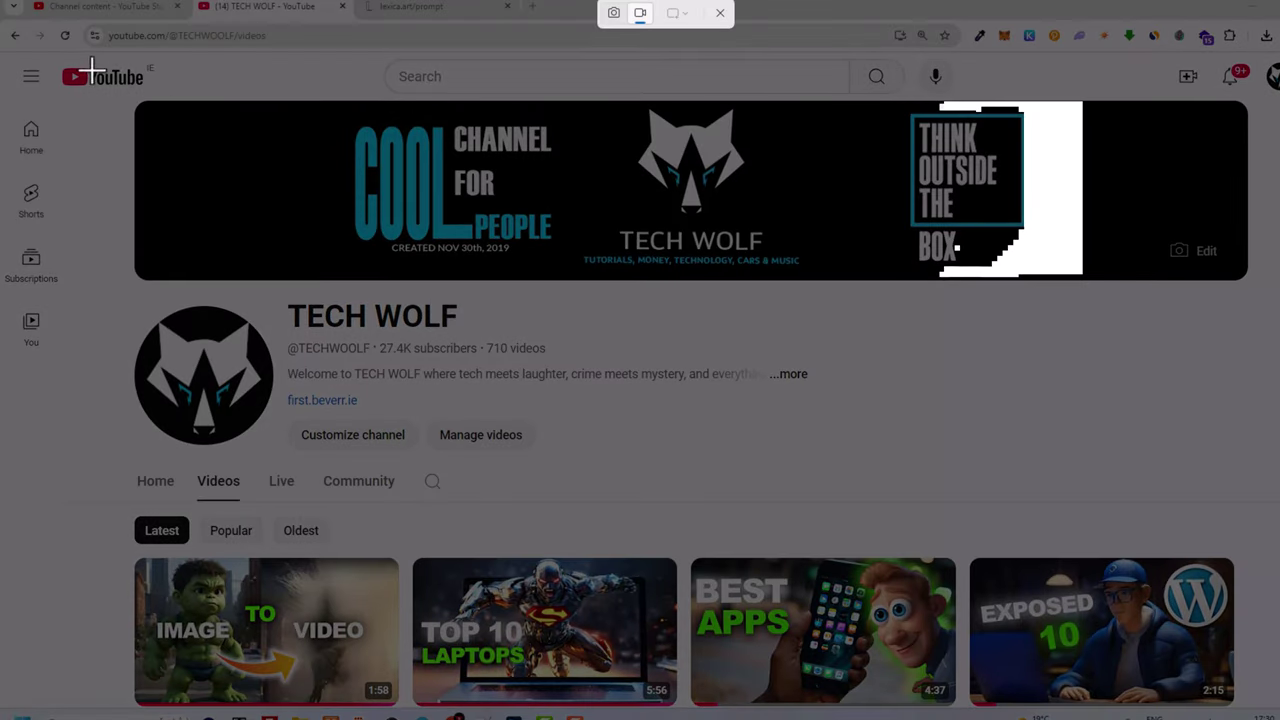
left_click_drag(45, 58, 1038, 548)
left_click_drag(1045, 562, 1047, 552)
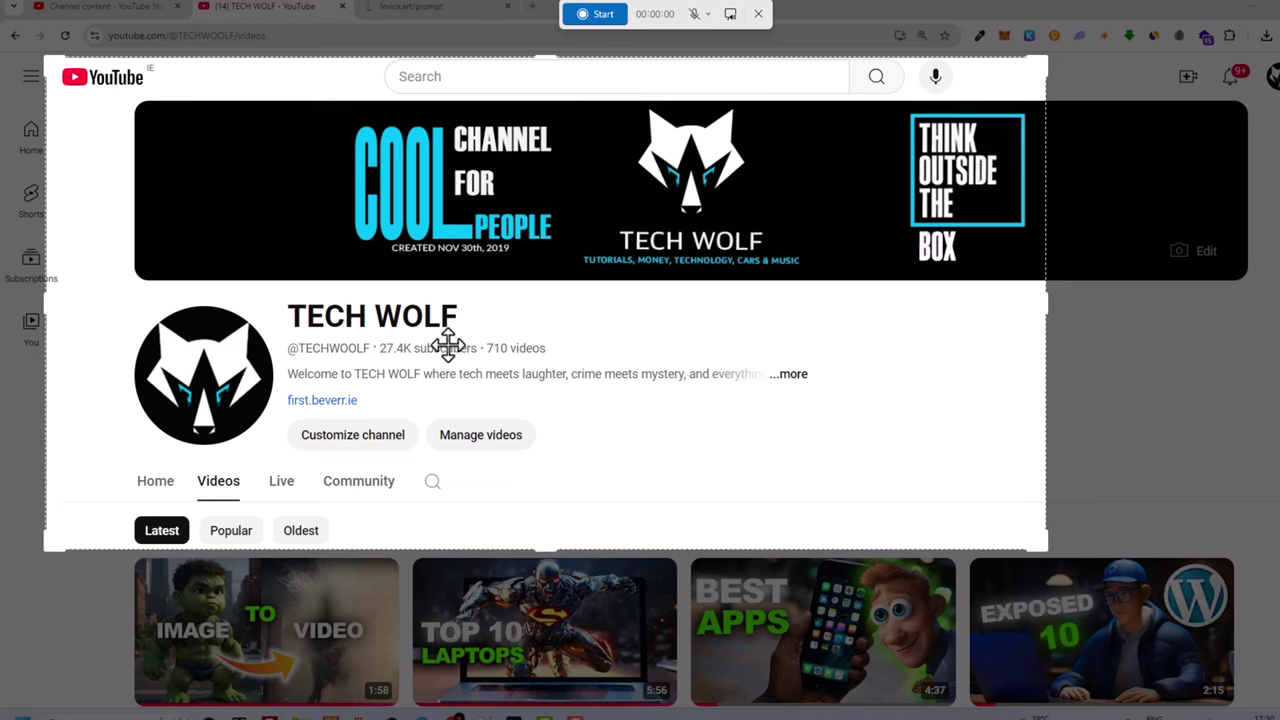
left_click(602, 17)
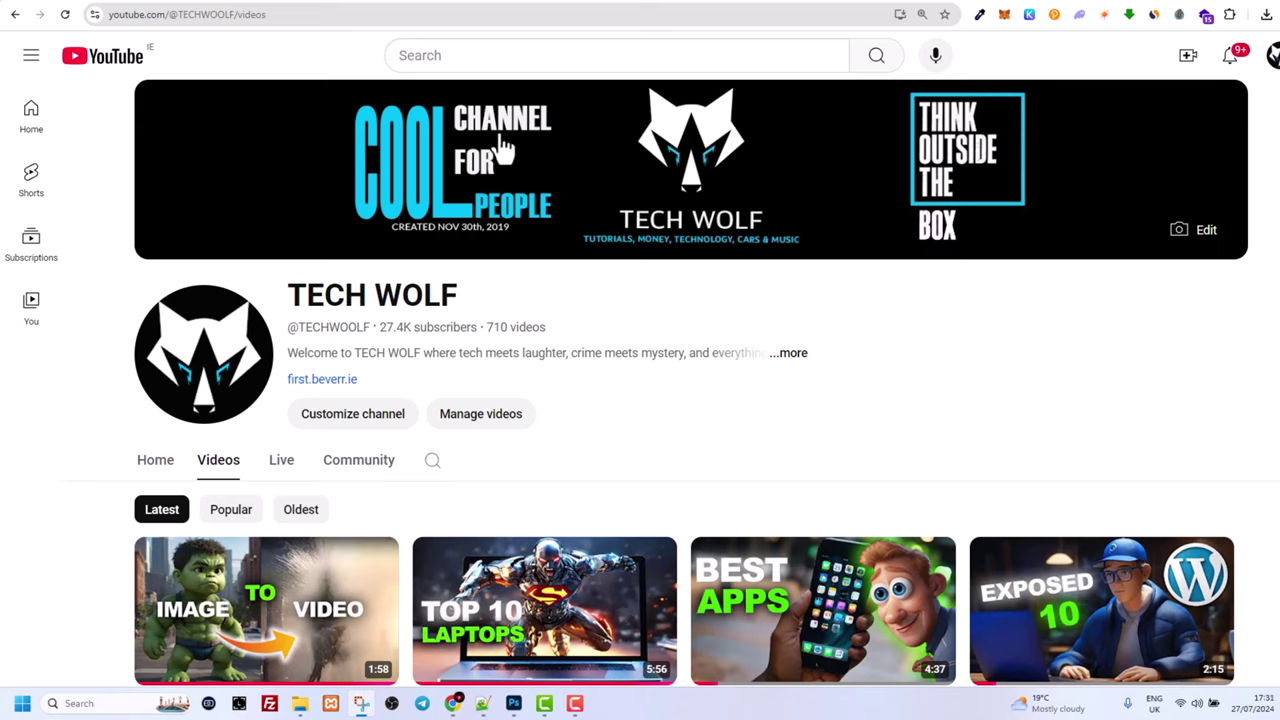
Stop the 17-second recording, save it as MP4 in Downloads, and close Snipping Tool.
left_click(622, 8)
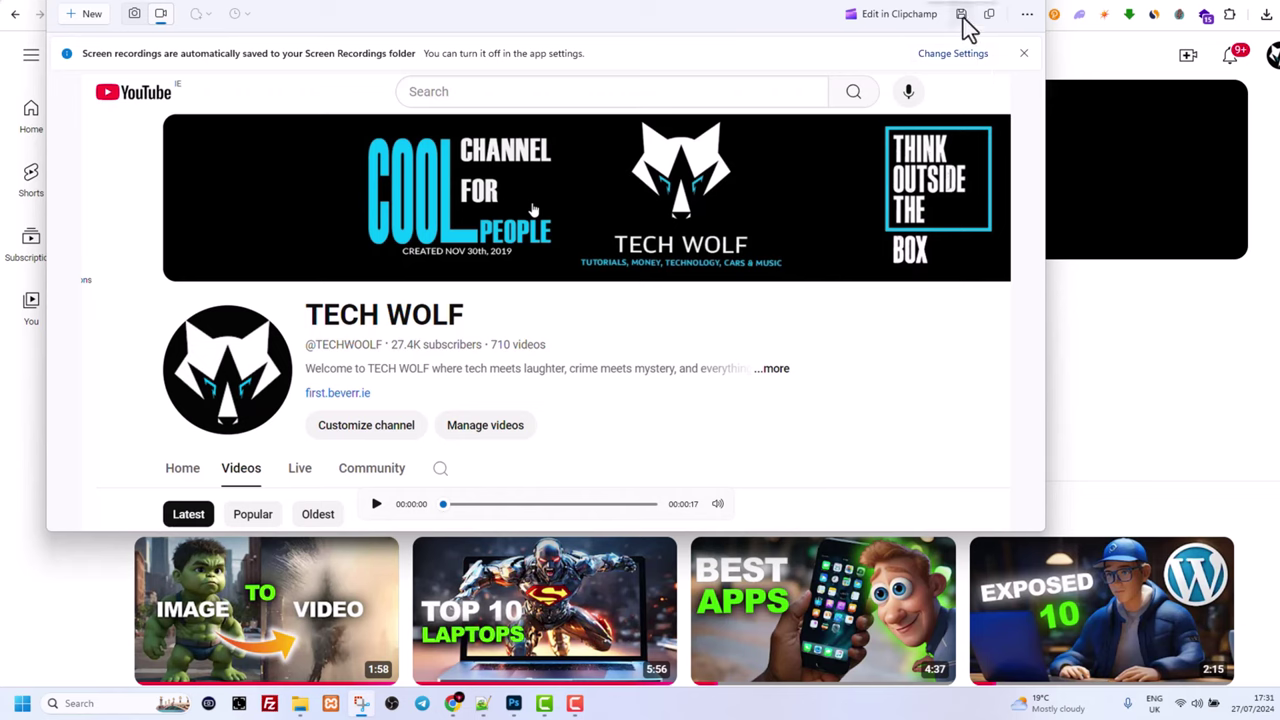
left_click(962, 16)
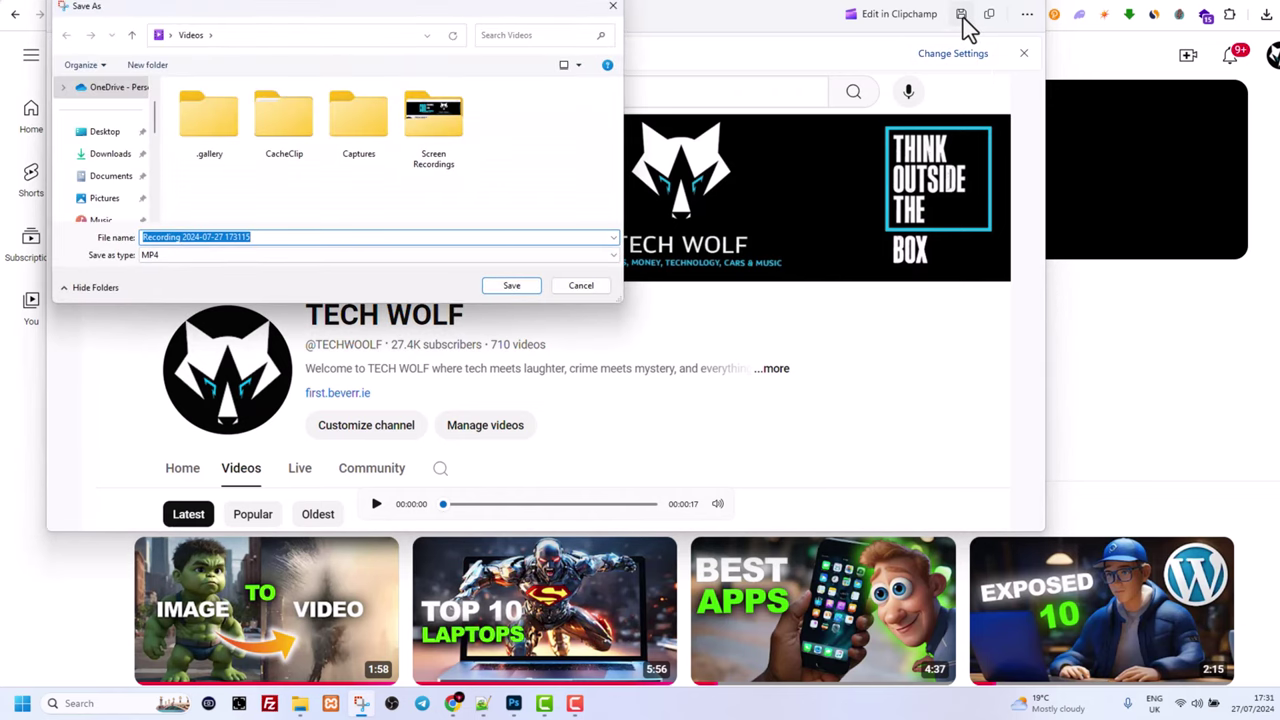
left_click(112, 155)
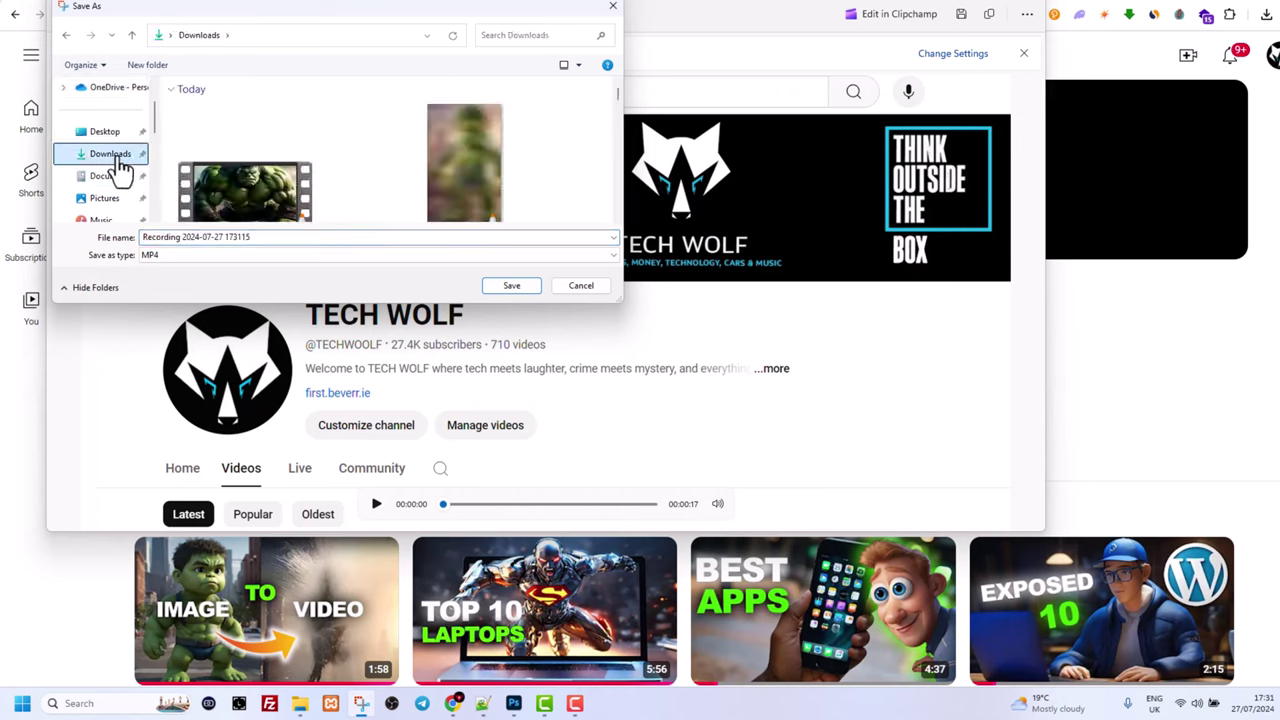
left_click(509, 287)
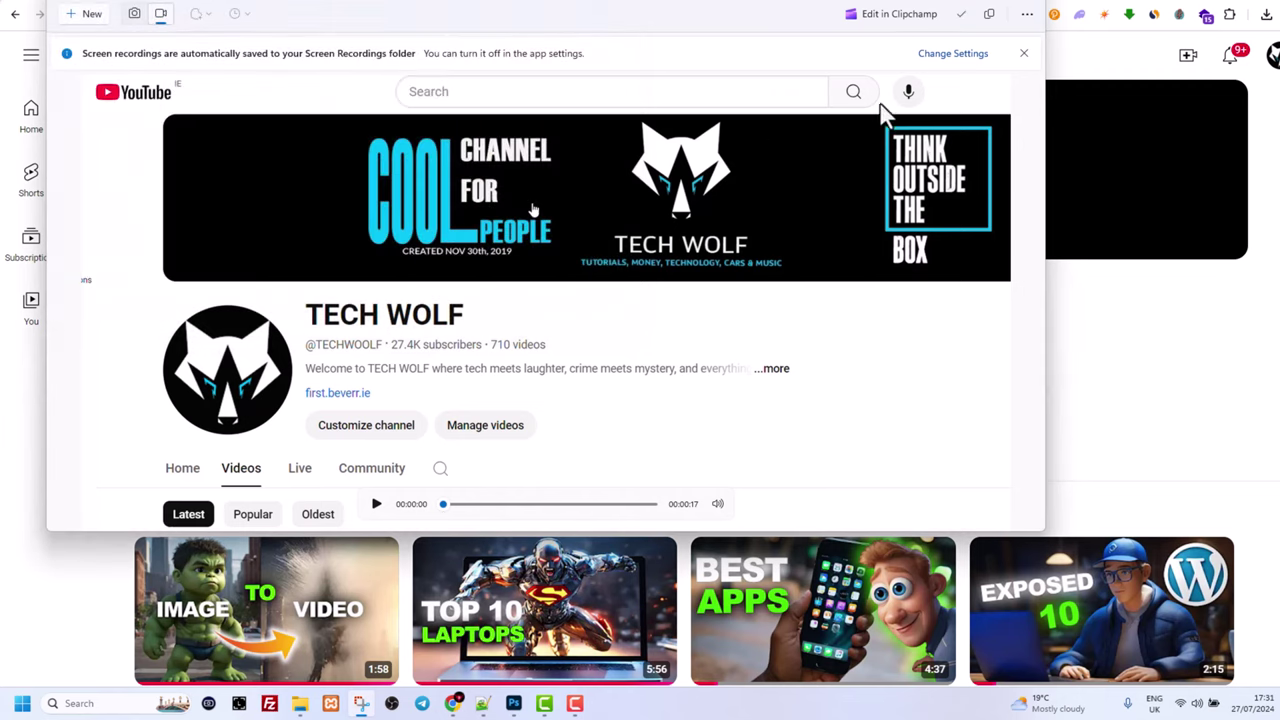
left_click(1037, 5)
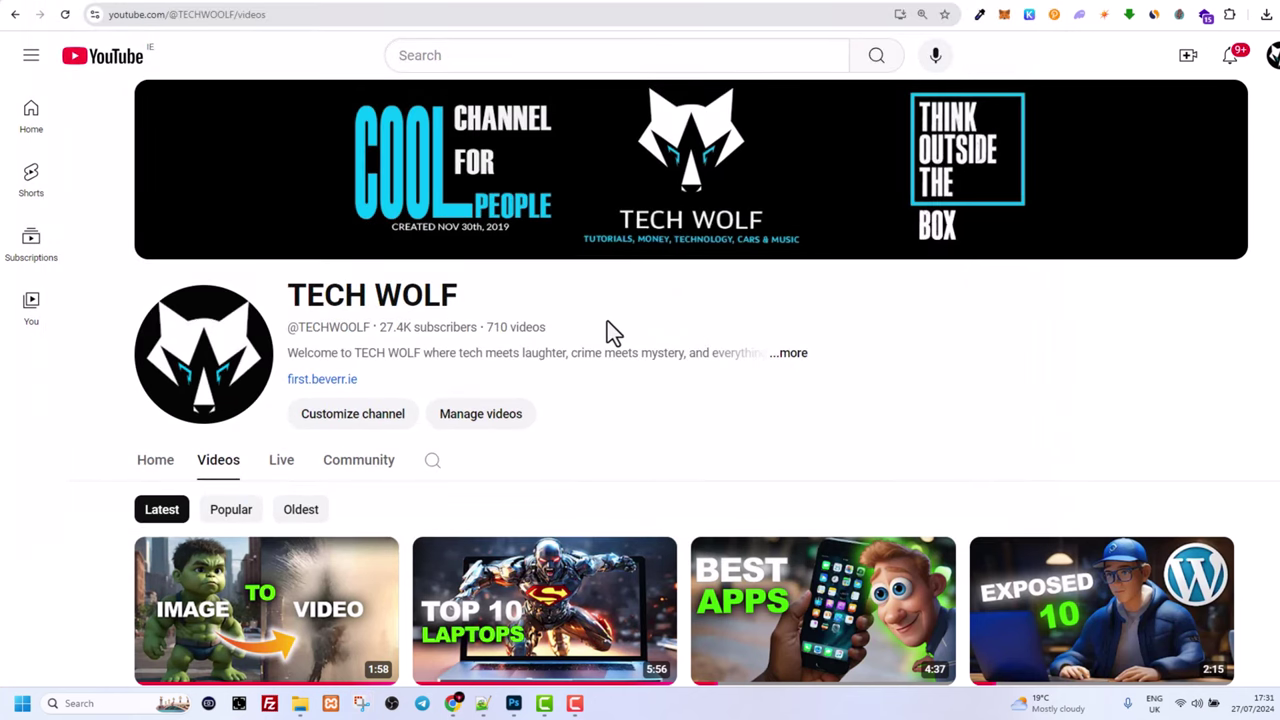